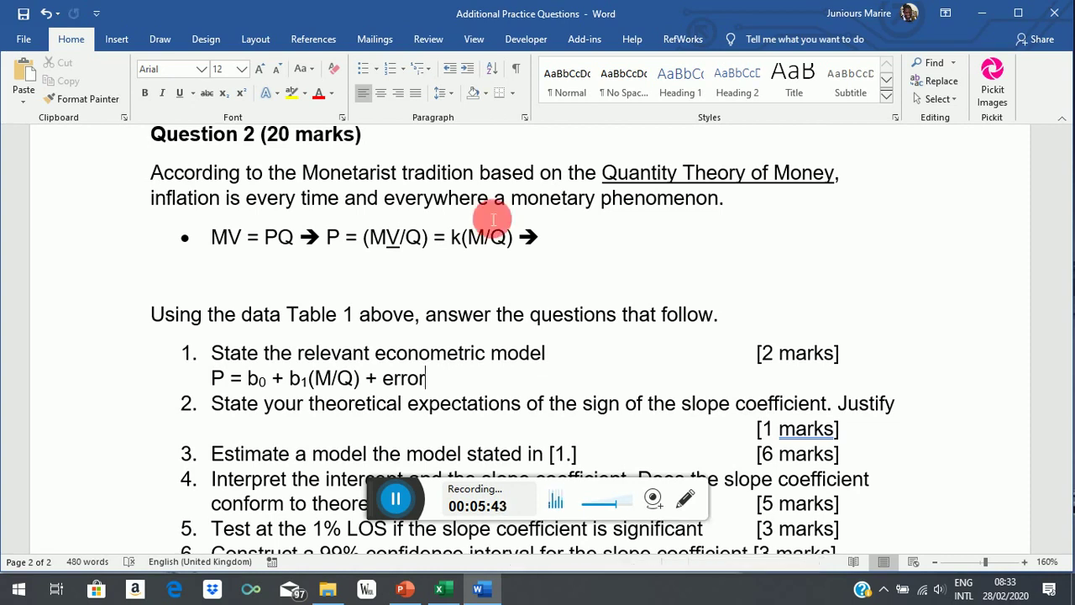
# - Make the model equation P = b0 + b1(M/Q) + error under item 1 of Question 2 bold
pyautogui.scroll(-3, 655, 300)
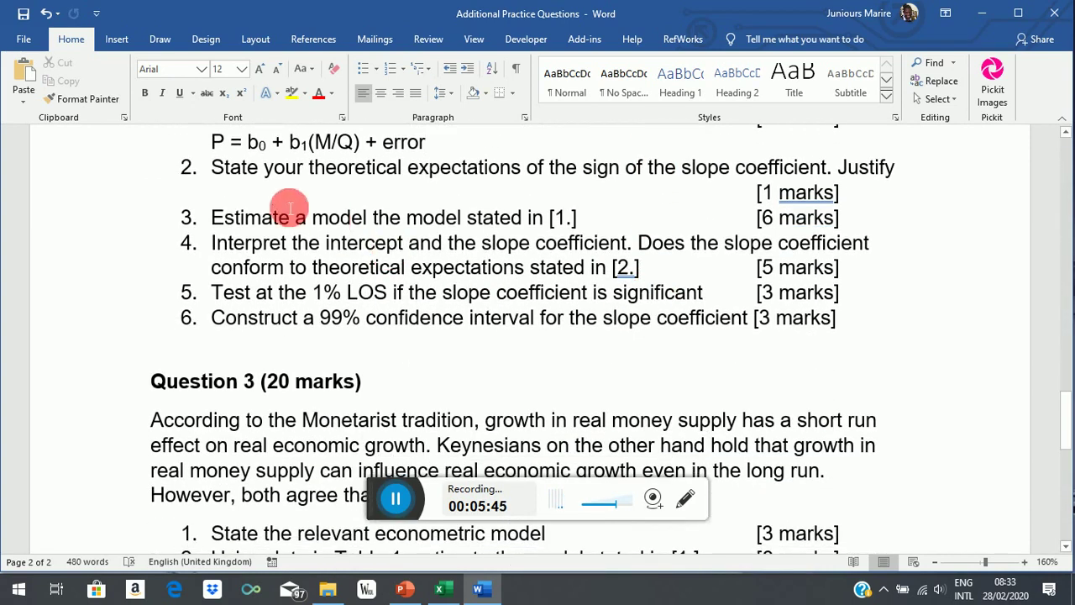
pyautogui.tripleClick(298, 143)
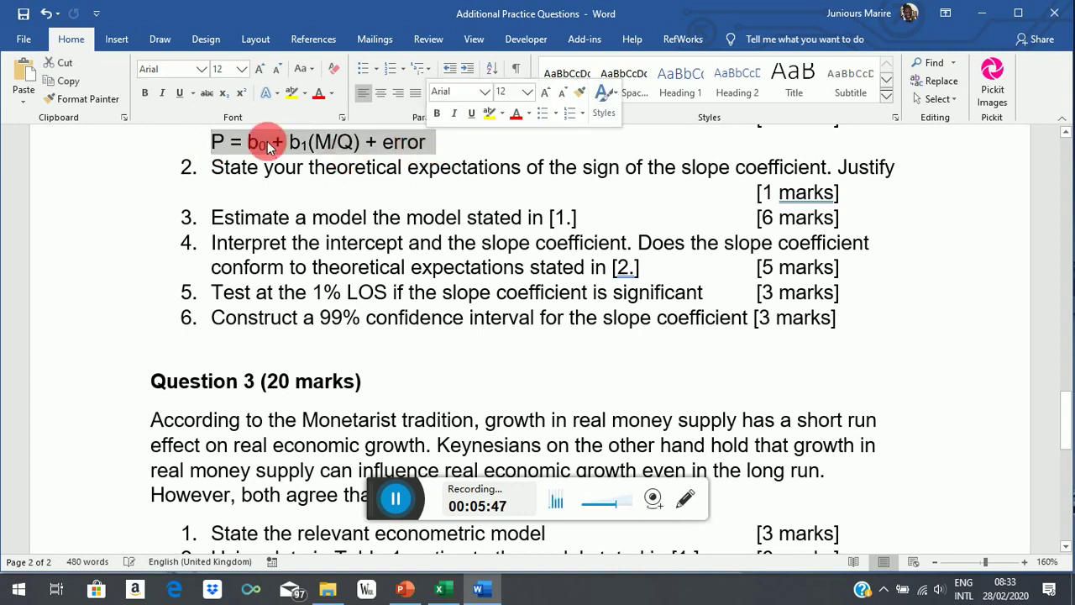
pyautogui.click(146, 92)
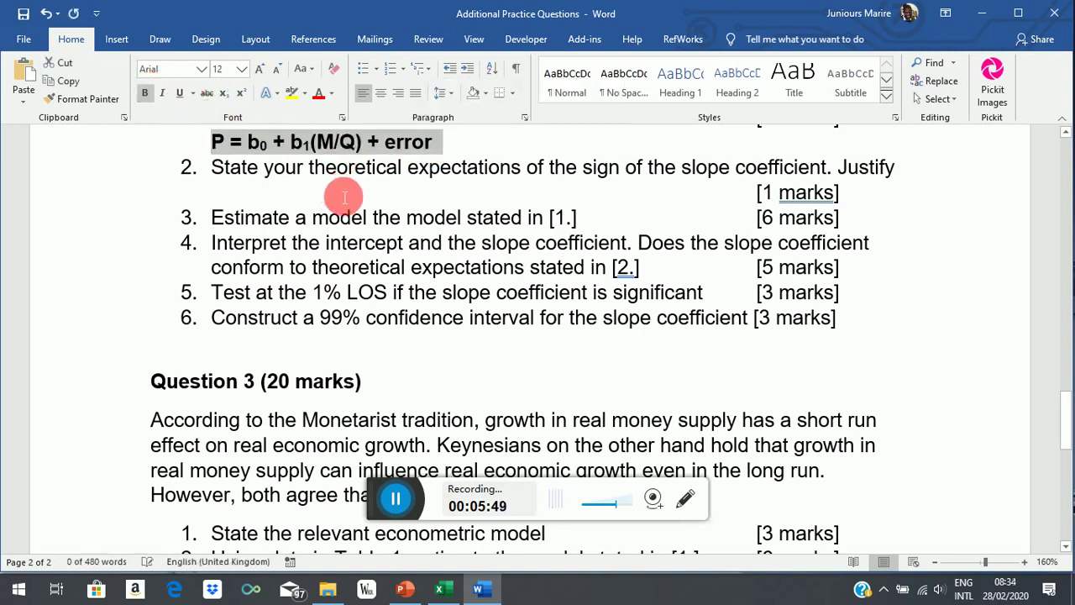
# - Add an unnumbered answer line below item 2 of Question 2 reading "B1 > 0", with the 1 as a subscript
pyautogui.click(857, 202)
pyautogui.press('Return')
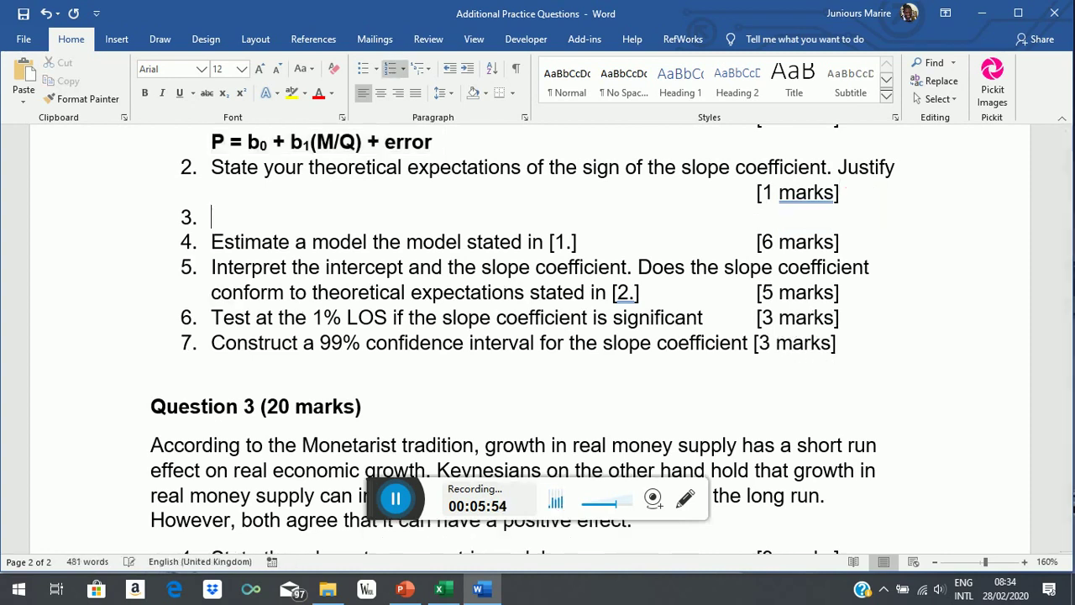
pyautogui.scroll(5, 730, 310)
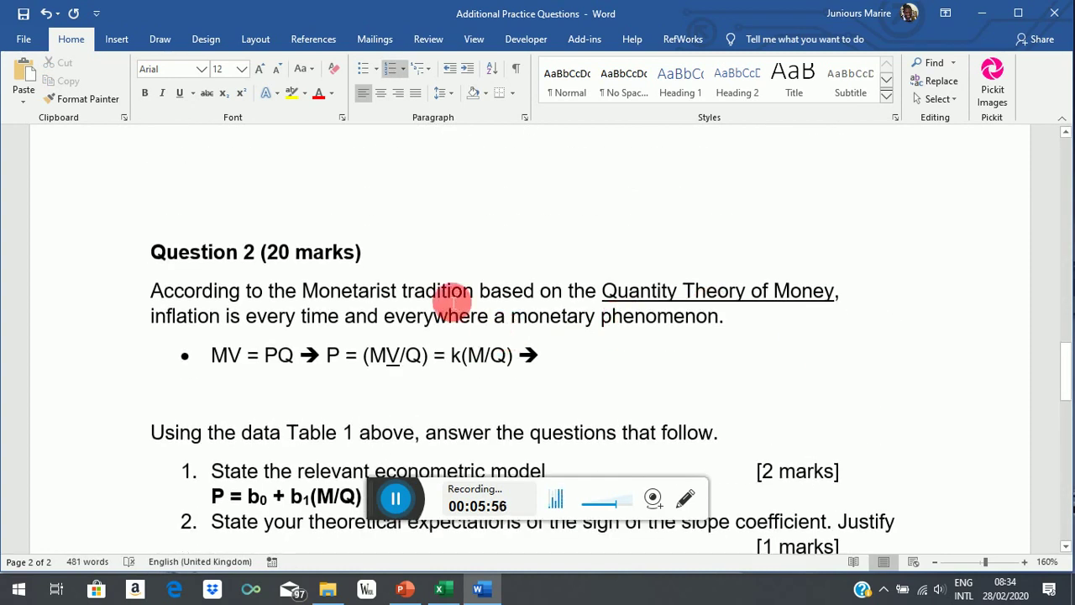
pyautogui.scroll(-5, 763, 377)
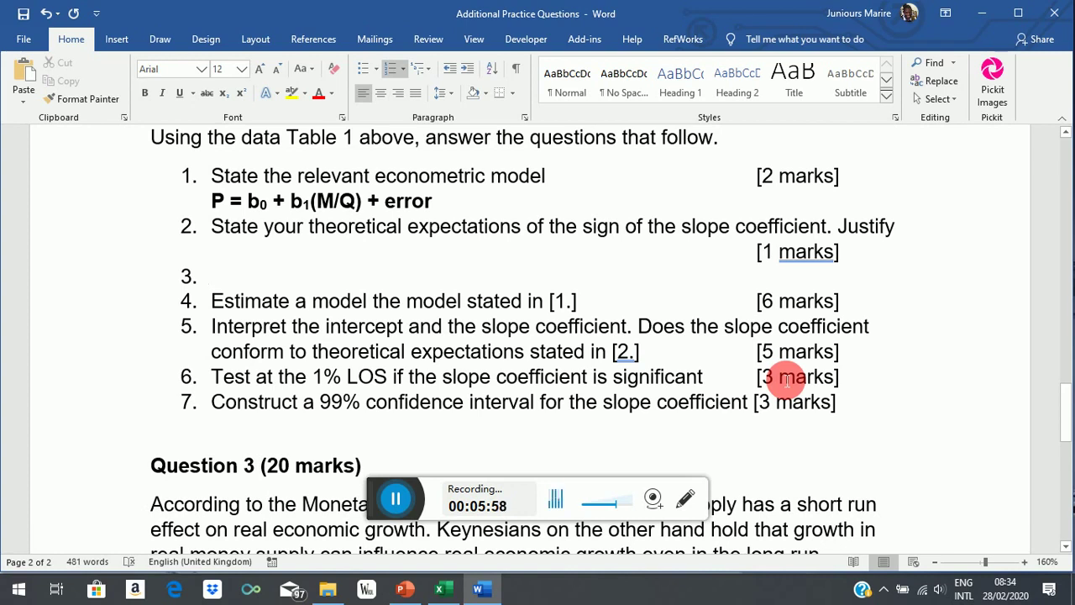
pyautogui.press('BackSpace')
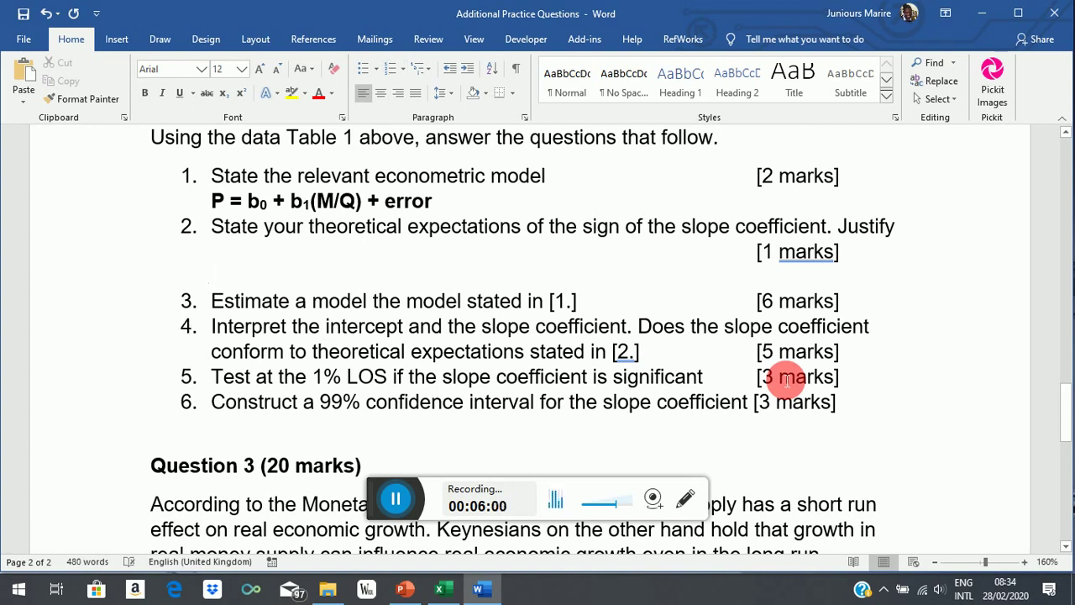
pyautogui.write('b')
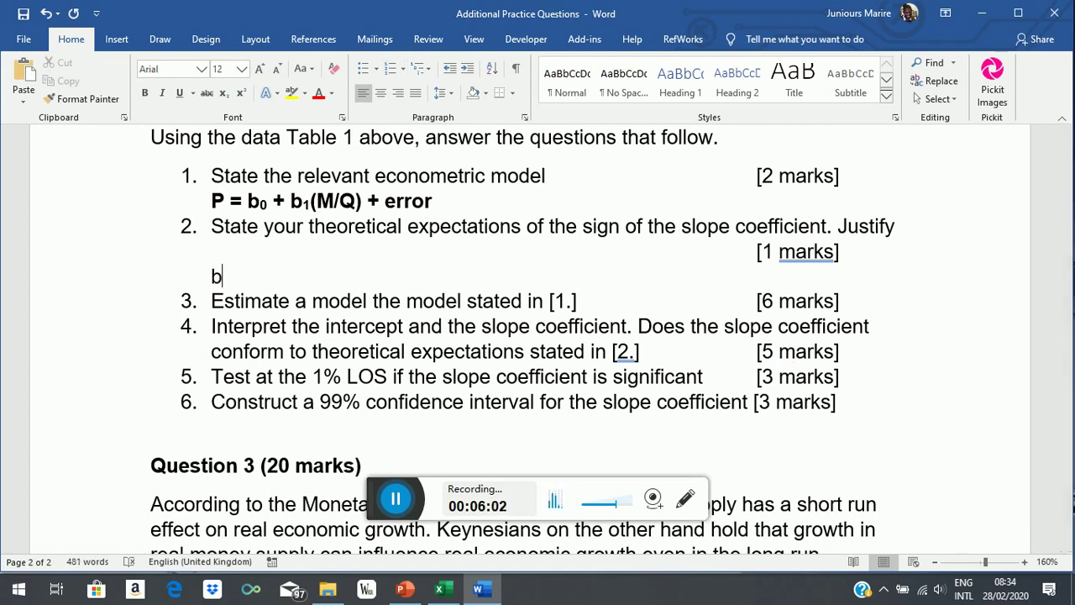
pyautogui.hotkey('ctrl', '=')
pyautogui.write('1')
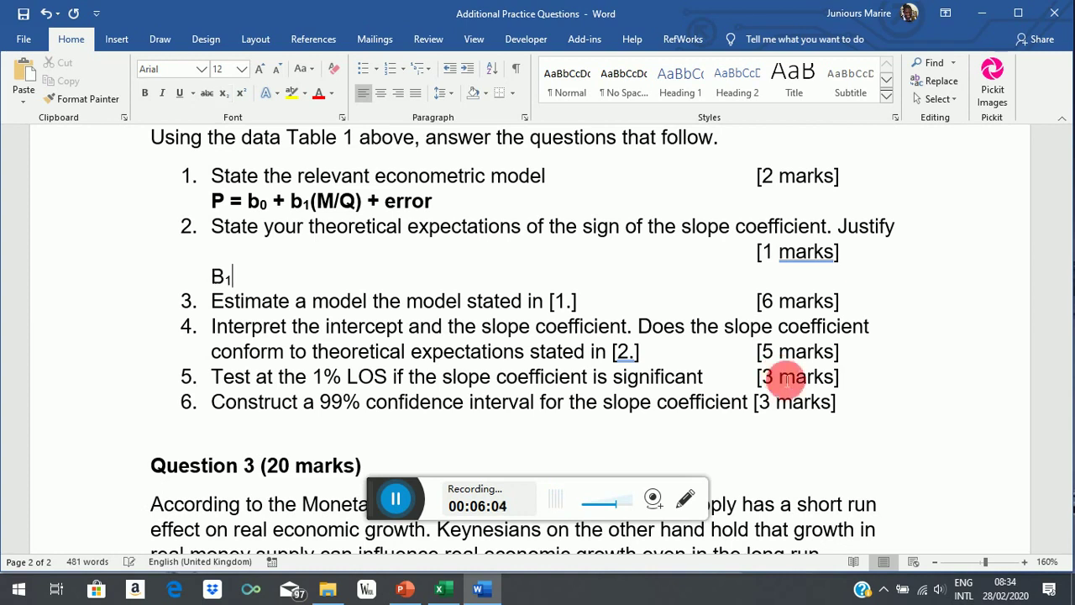
pyautogui.hotkey('ctrl', '=')
pyautogui.write('> 0')
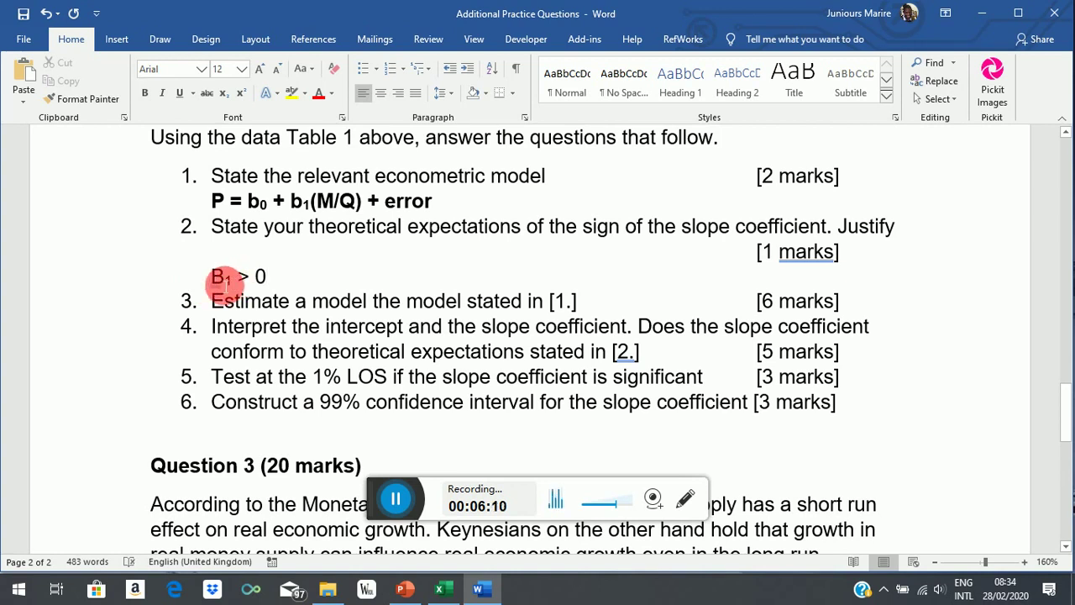
# - Correct the capital B in the item 2 answer to a normal-size lowercase b before the subscript 1
pyautogui.hotkey('ctrl', 'z')
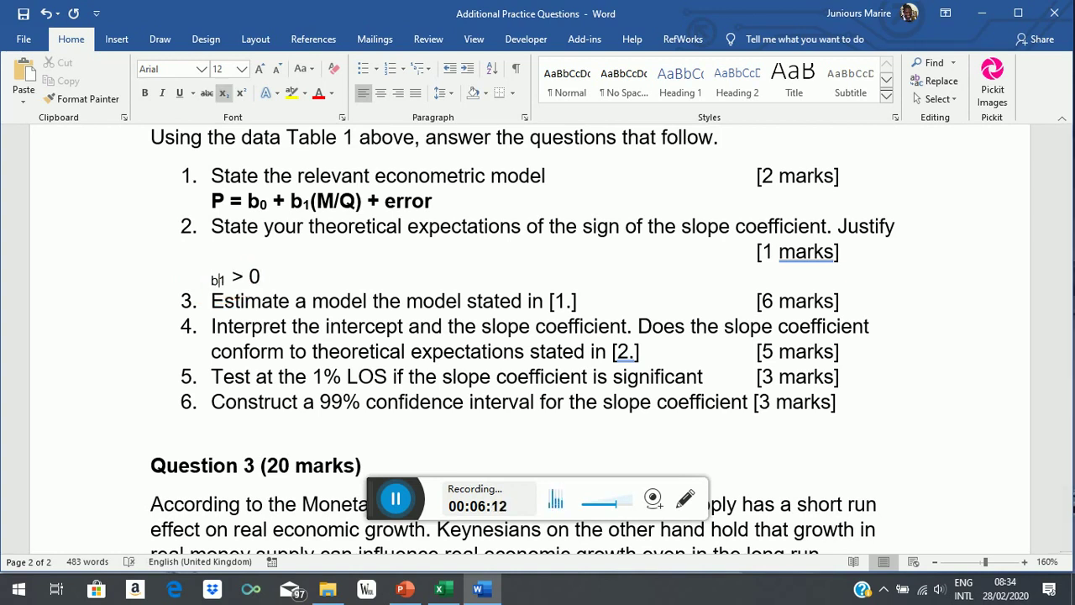
pyautogui.press('BackSpace')
pyautogui.click(224, 284)
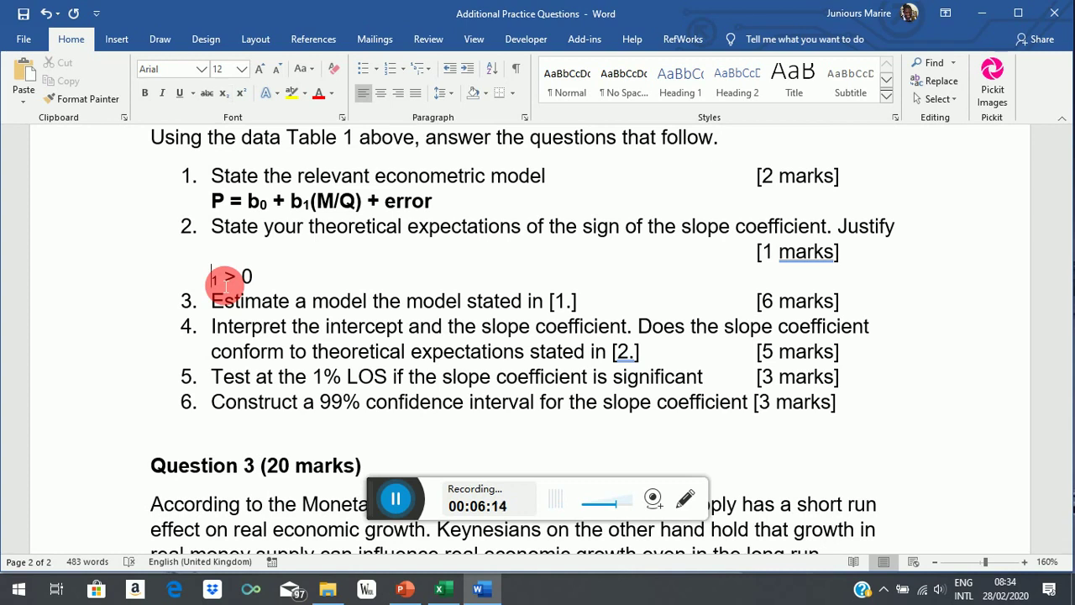
pyautogui.write('b')
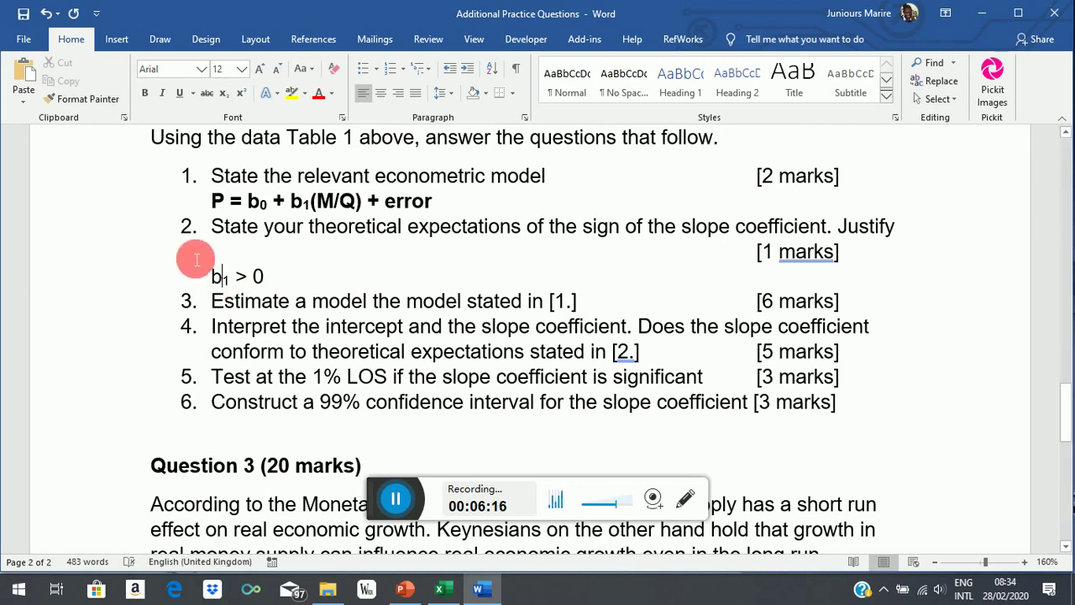
pyautogui.click(347, 271)
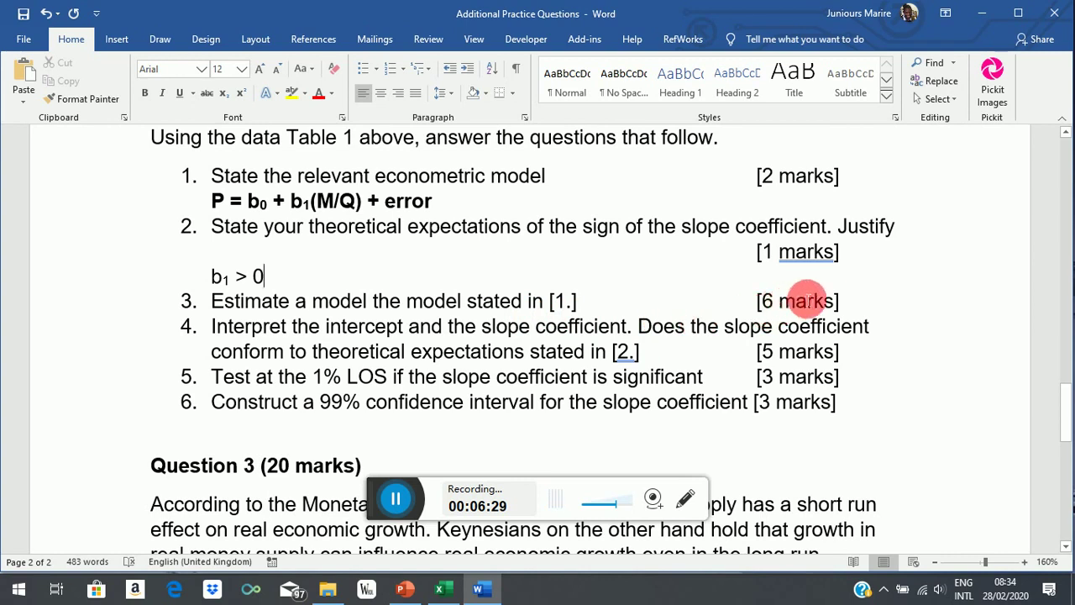
# - Insert a blank unnumbered answer line below item 3, the model estimation question
pyautogui.click(863, 307)
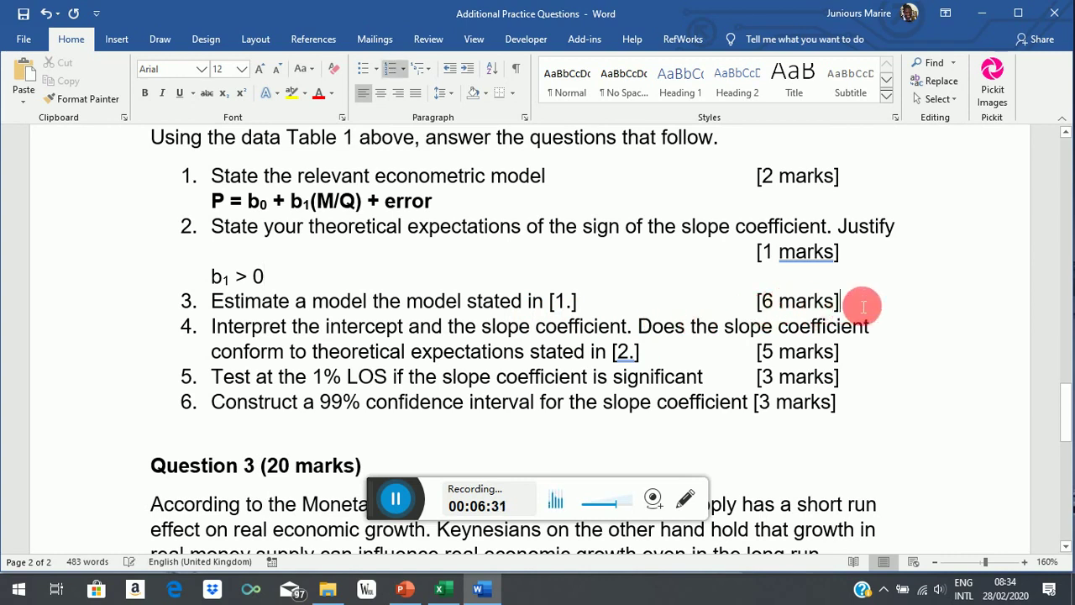
pyautogui.press('Return')
pyautogui.press('BackSpace')
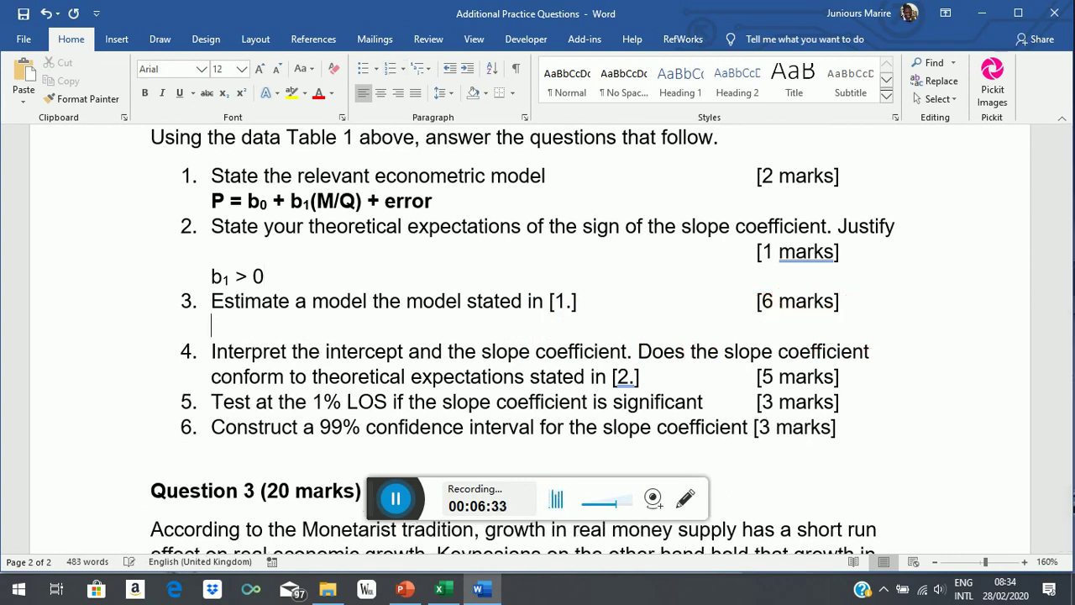
# - Switch to the Book1 workbook in Excel and enter the header P in cell E1
pyautogui.click(443, 590)
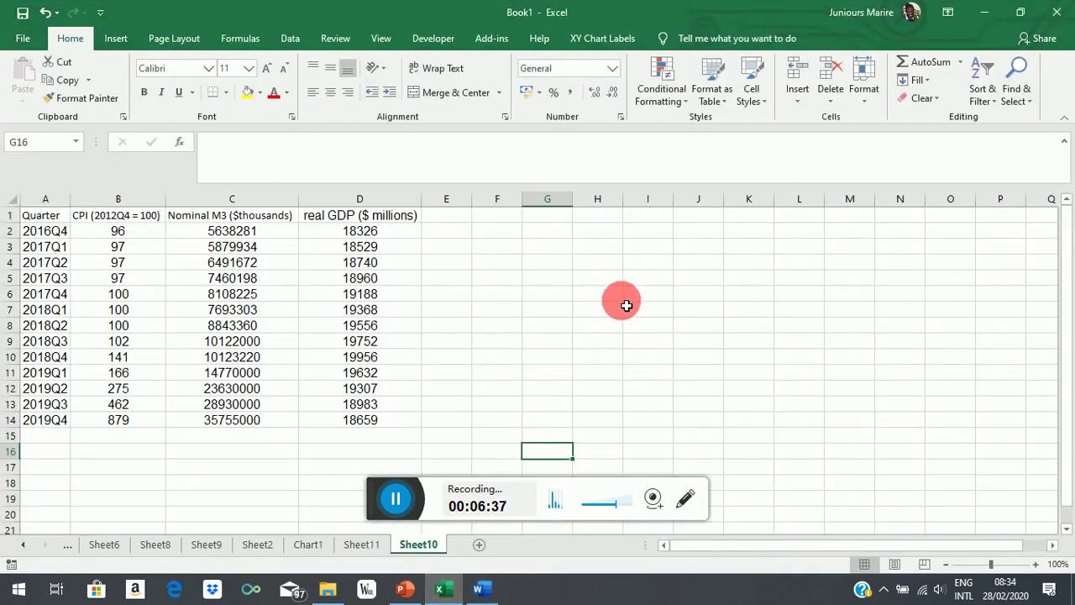
pyautogui.click(454, 216)
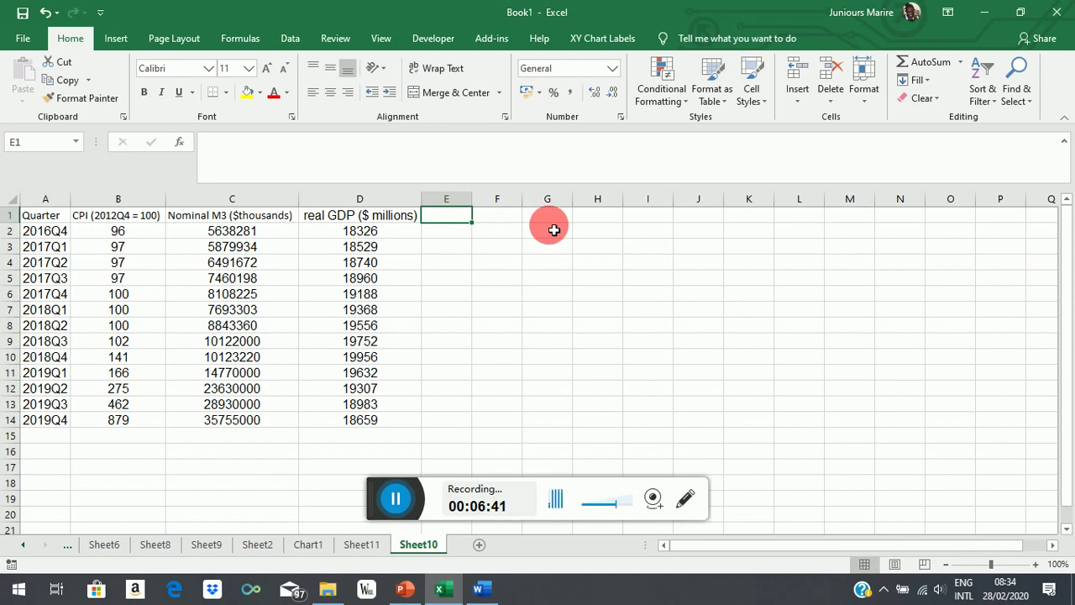
pyautogui.write('P')
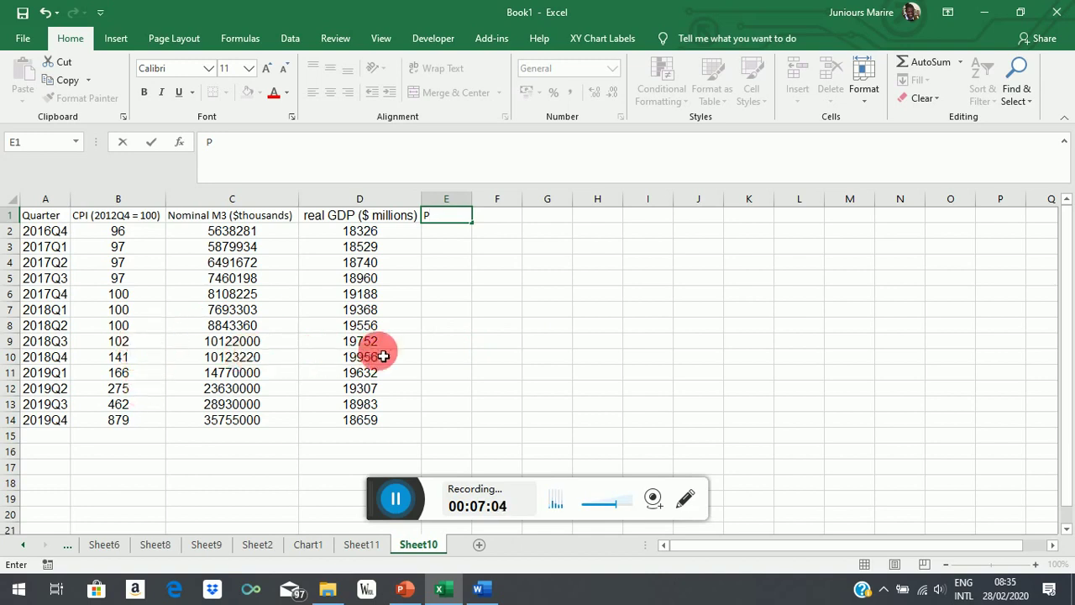
# - Calculate P in E2 with the formula =B2/100 and fill it down to E14
pyautogui.click(453, 235)
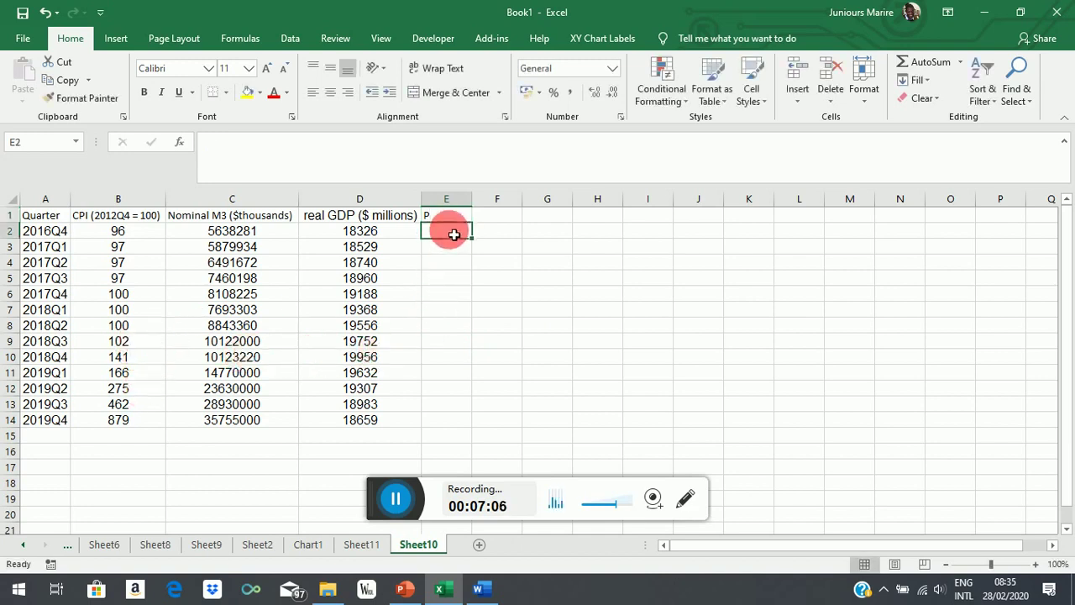
pyautogui.write('=')
pyautogui.click(124, 235)
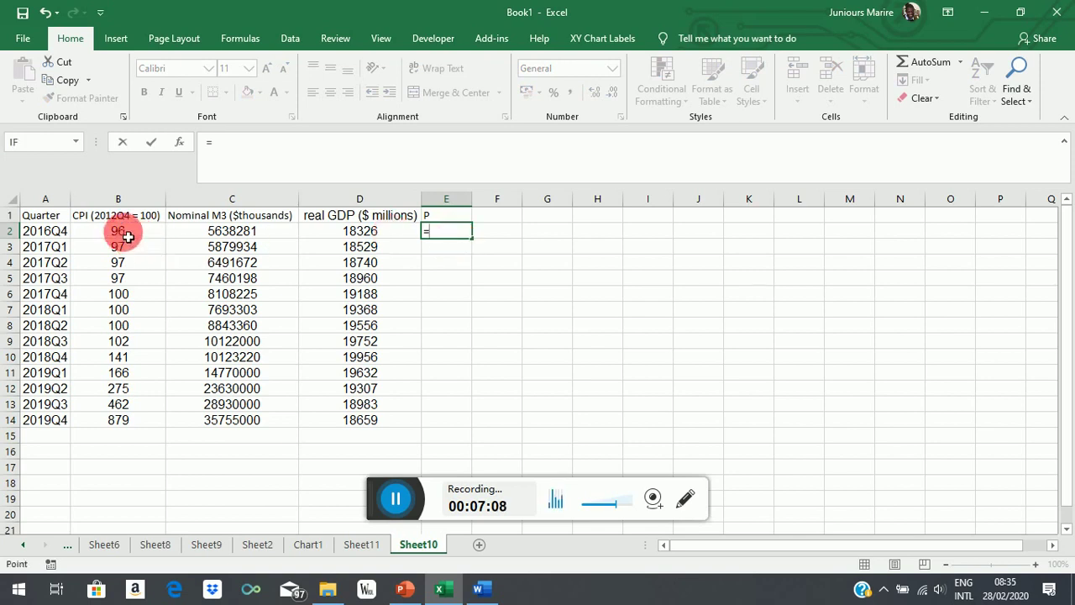
pyautogui.write('/1')
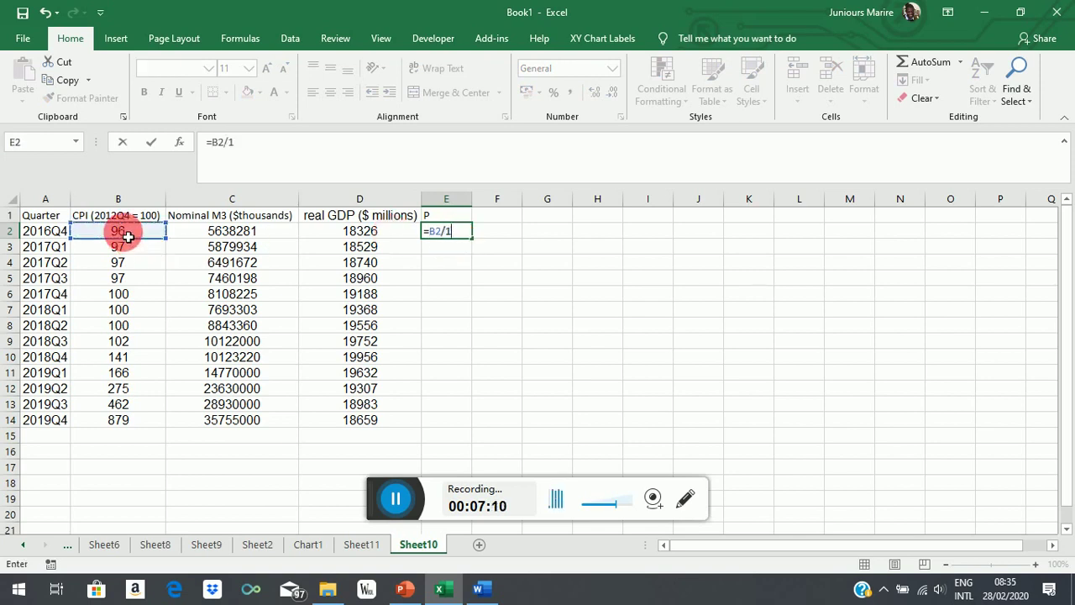
pyautogui.write('00')
pyautogui.press('Return')
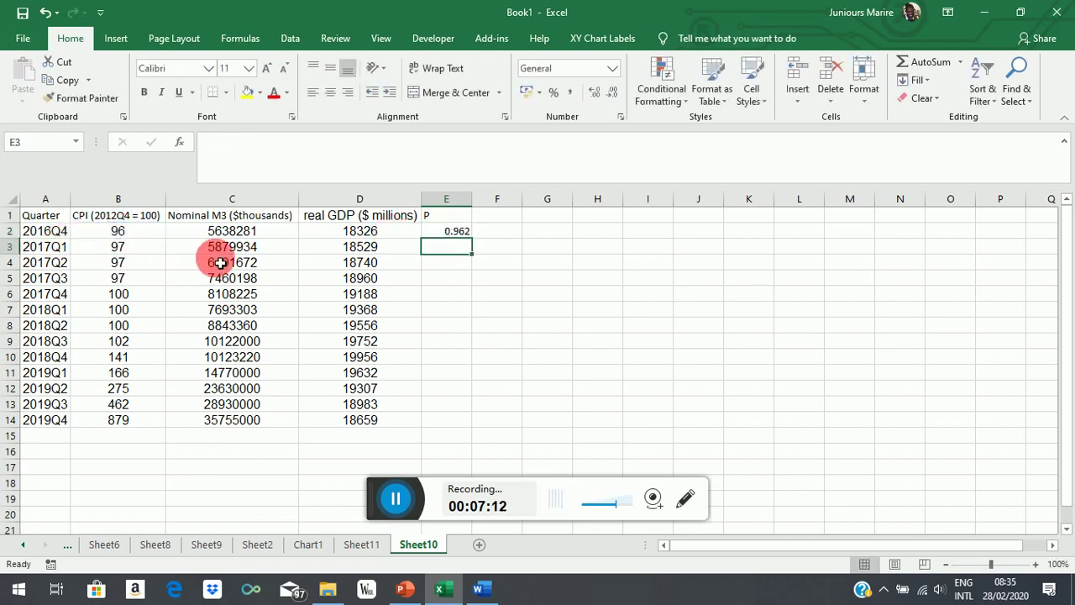
pyautogui.click(460, 232)
pyautogui.moveTo(474, 244); pyautogui.dragTo(511, 395)
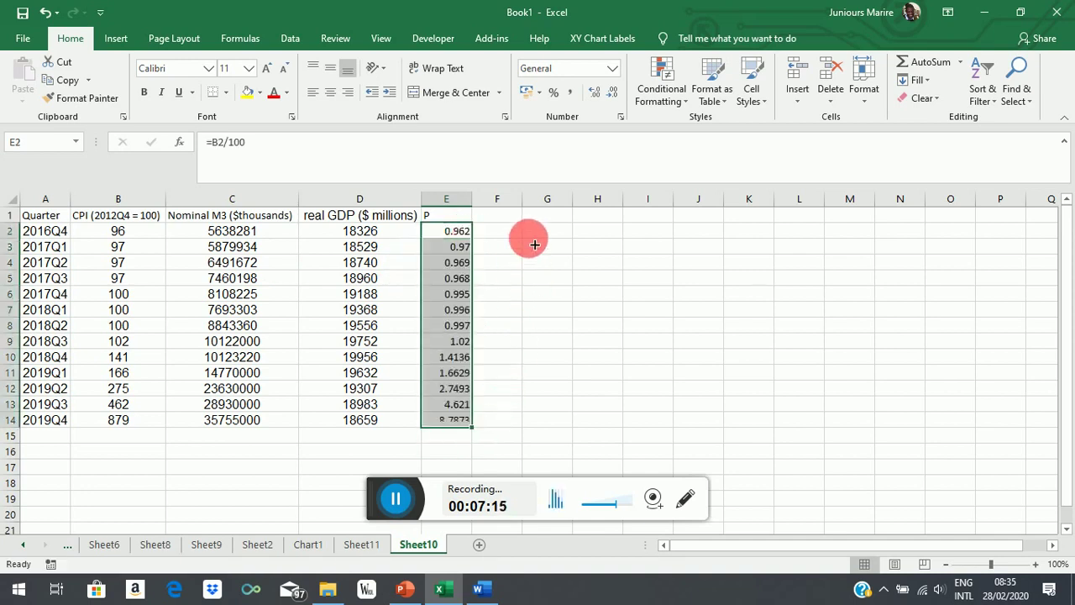
# - Enter the column header (M/Q)% in cell F1
pyautogui.click(508, 220)
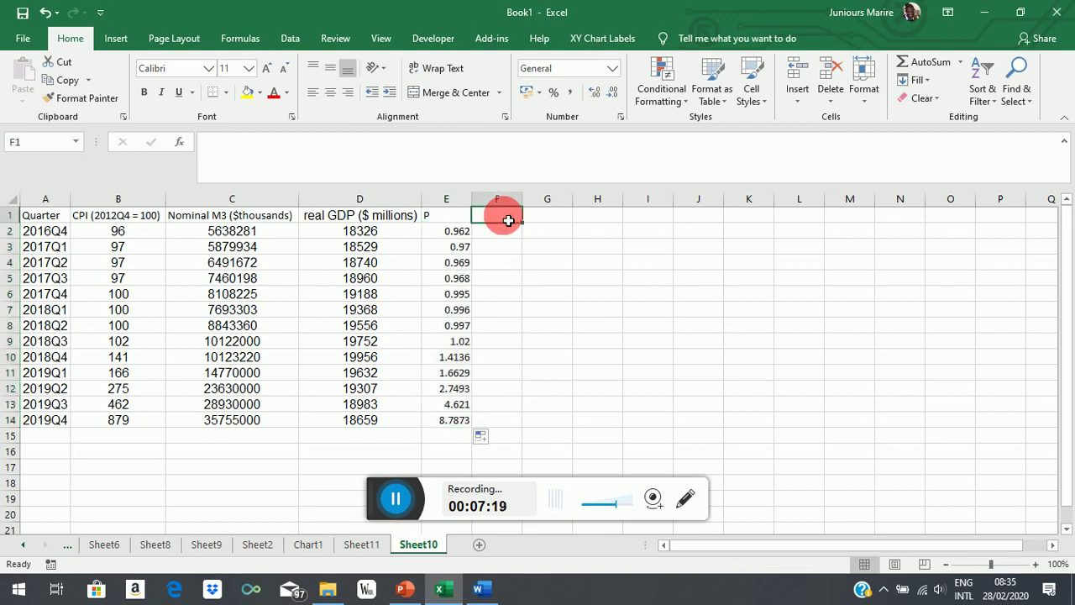
pyautogui.write('M/Q')
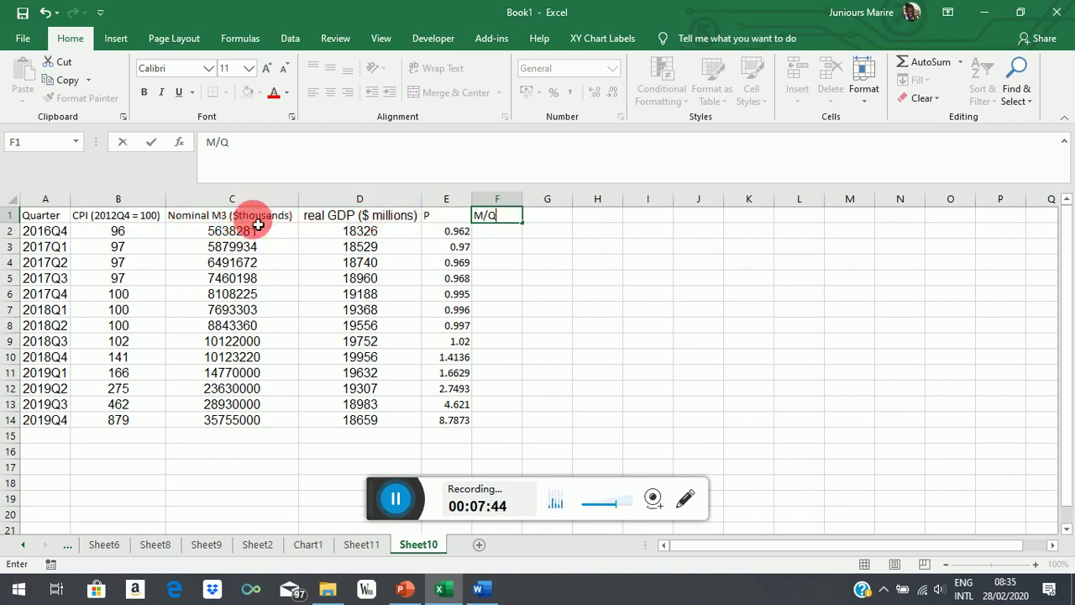
pyautogui.click(491, 220)
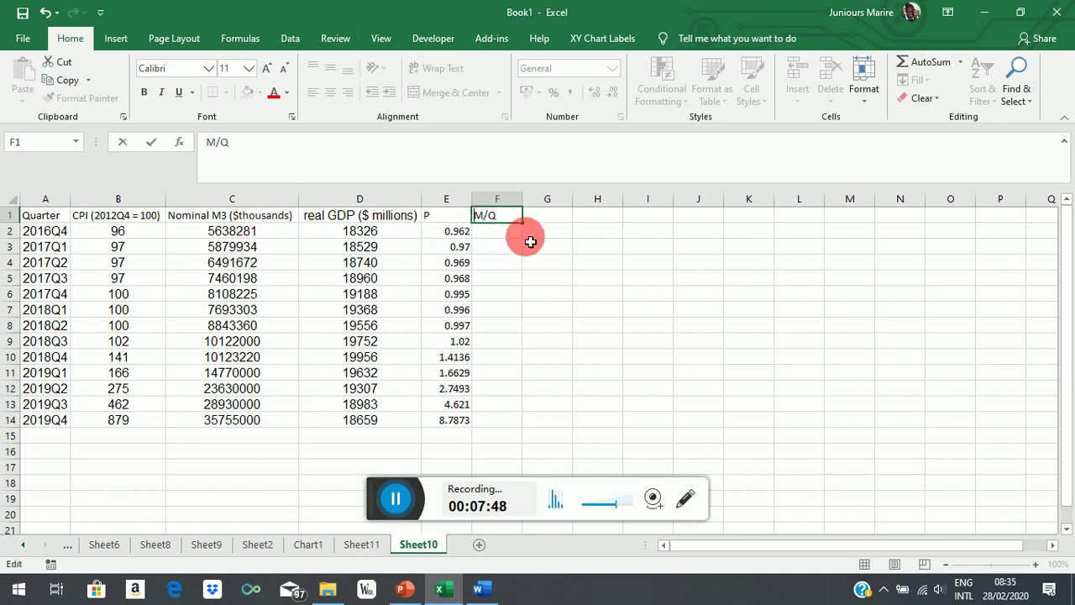
pyautogui.press('Home')
pyautogui.write('(')
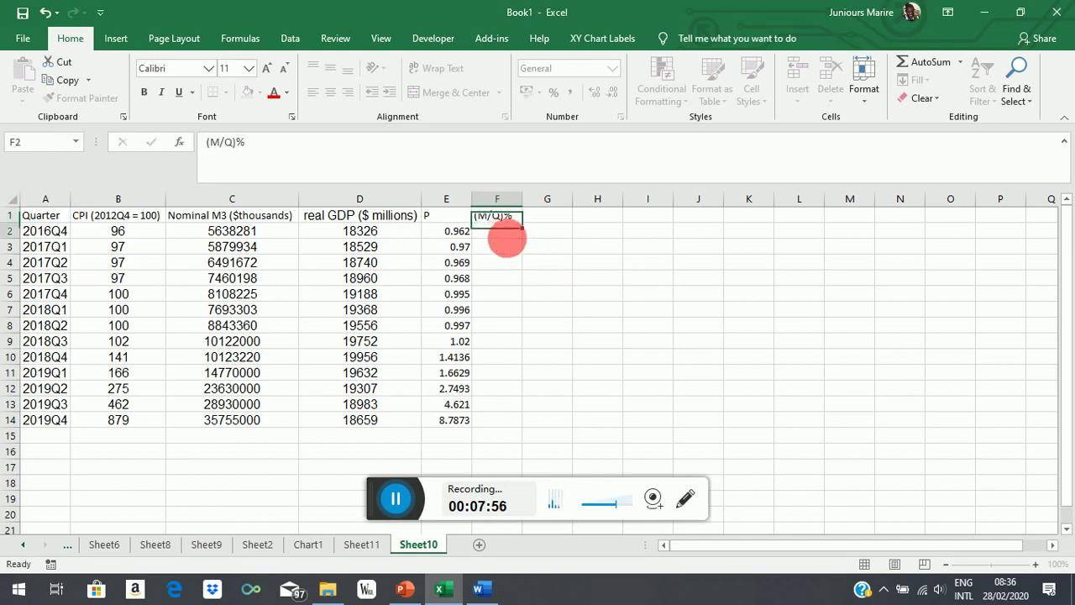
pyautogui.press('Return')
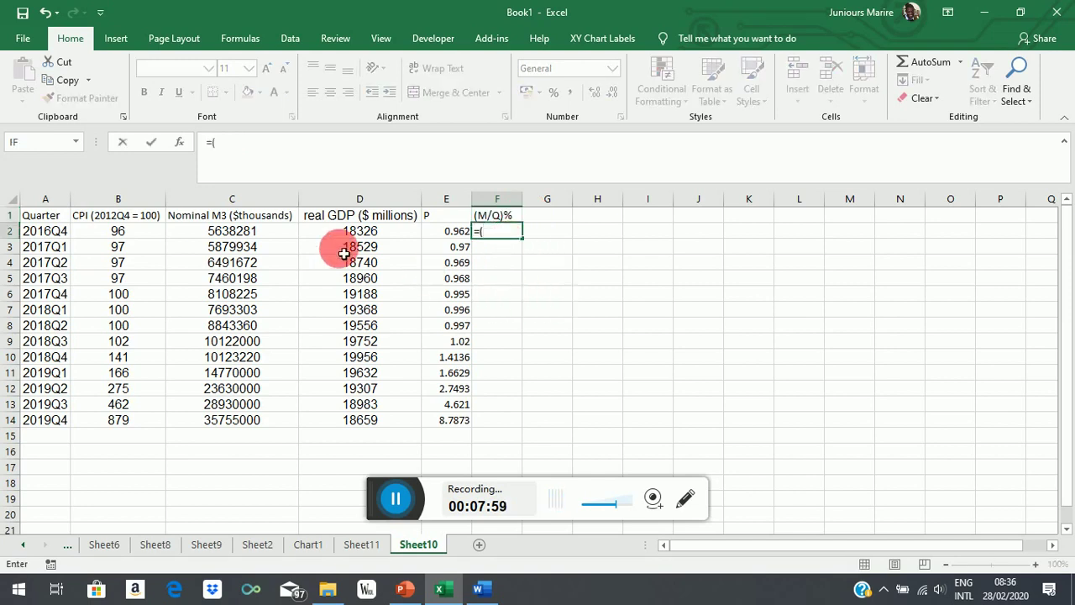
# - Calculate the M/Q percentage in F2 with the formula =((C2/1000)/D2)*100
pyautogui.click(228, 232)
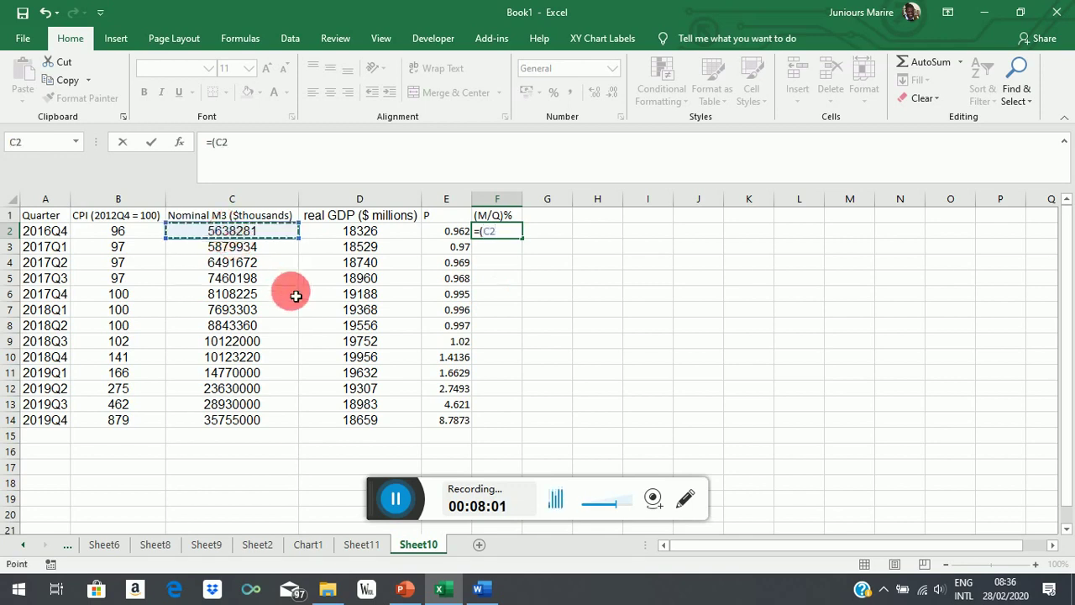
pyautogui.write('/1000)/')
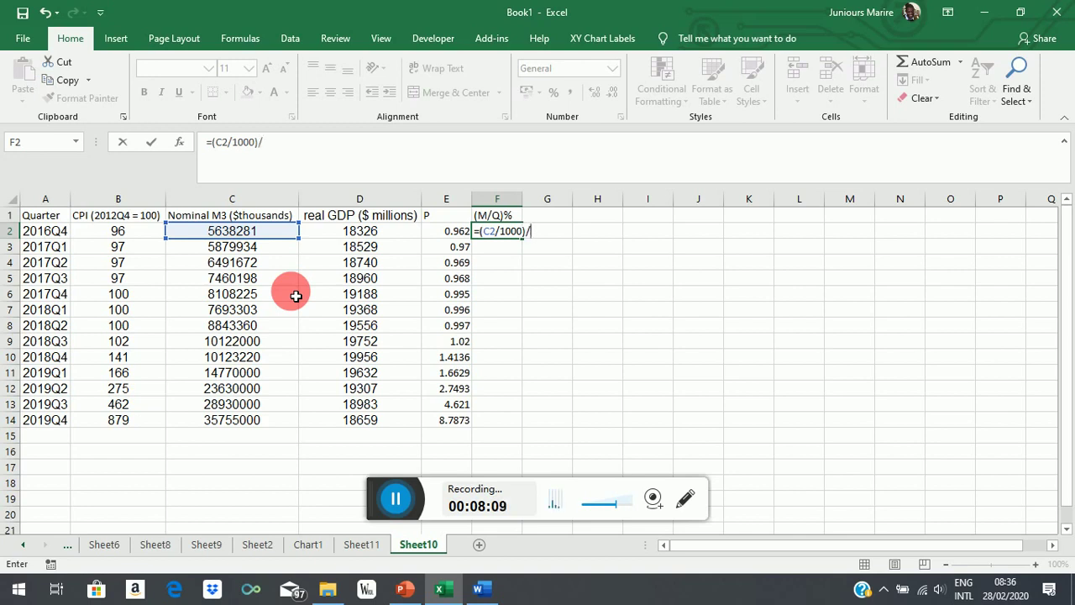
pyautogui.click(367, 233)
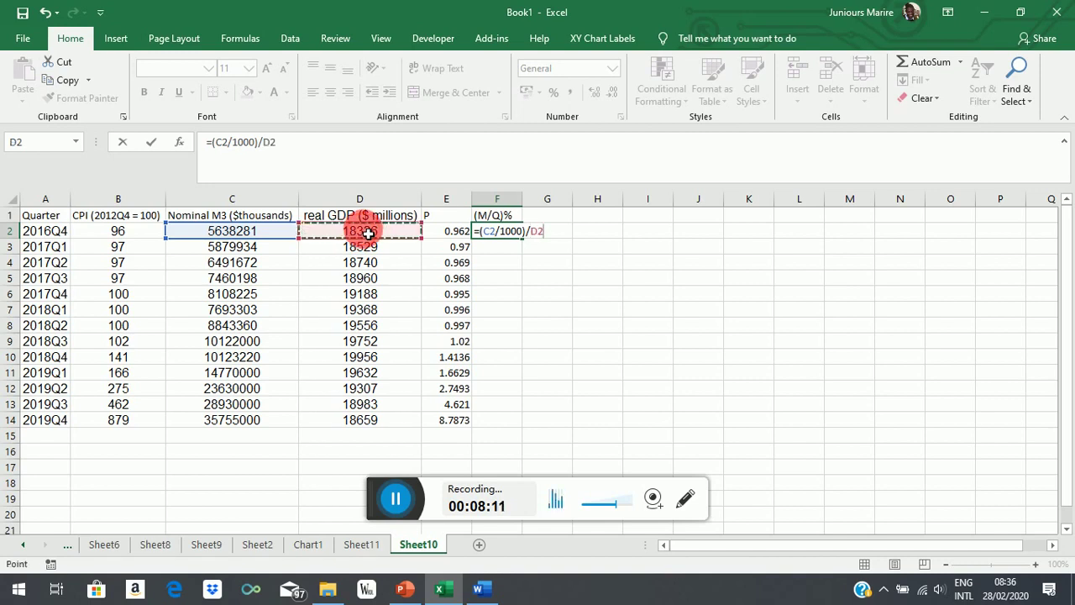
pyautogui.write(')')
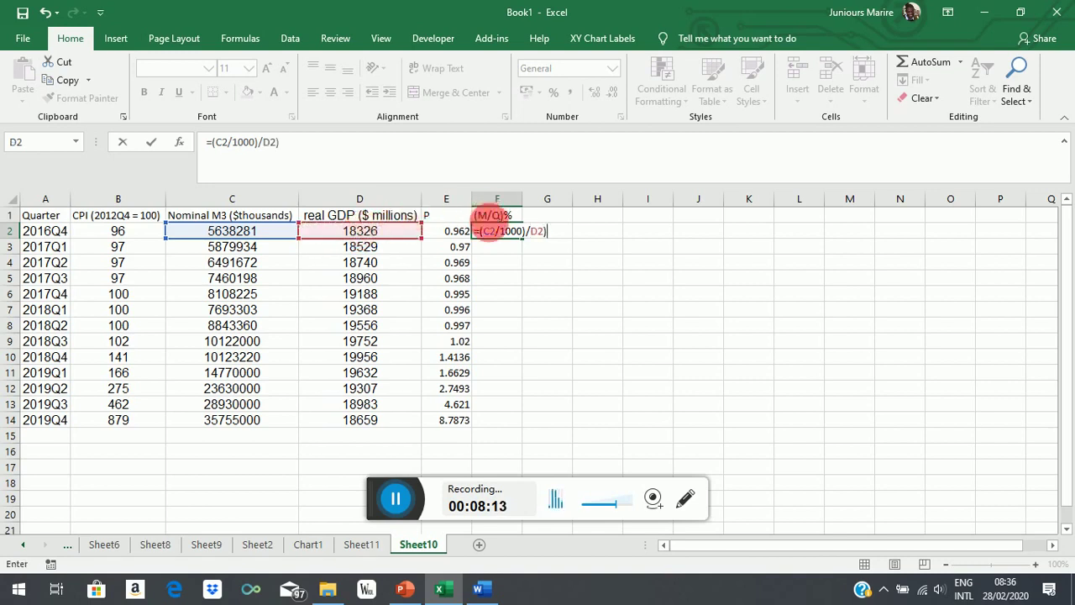
pyautogui.click(489, 237)
pyautogui.moveTo(550, 235); pyautogui.dragTo(492, 237)
pyautogui.click(491, 239)
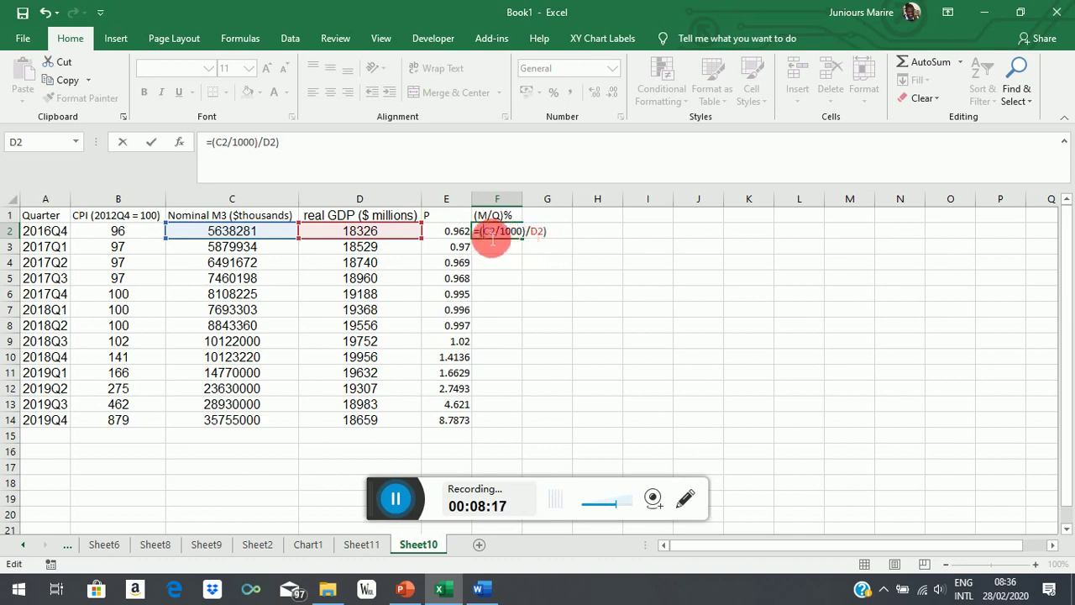
pyautogui.write('(')
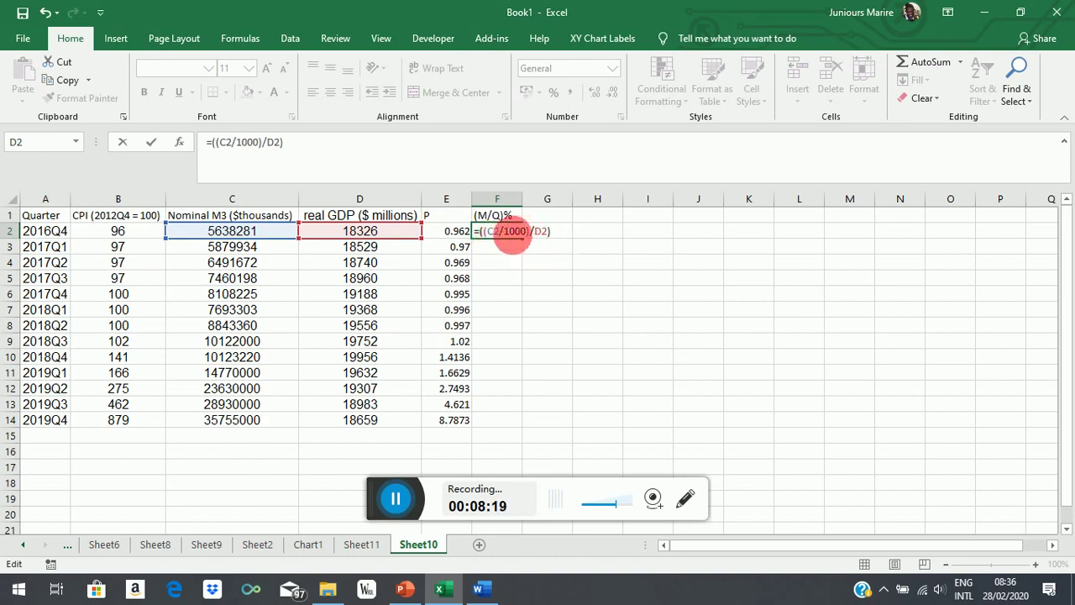
pyautogui.click(557, 237)
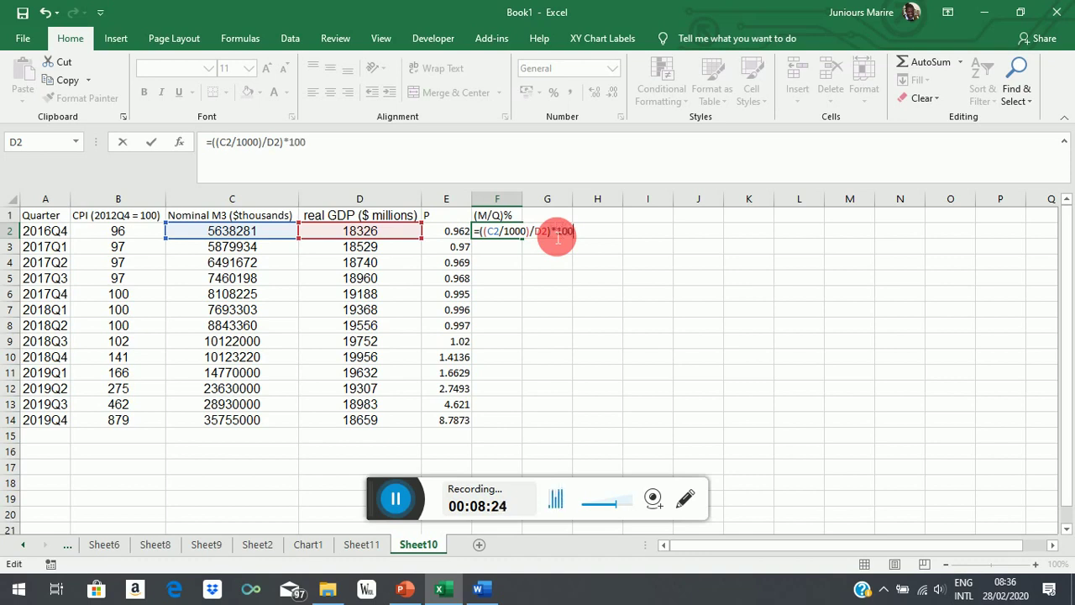
pyautogui.press('Return')
# - Fill the M/Q percentage formula from F2 down to F14
pyautogui.click(510, 232)
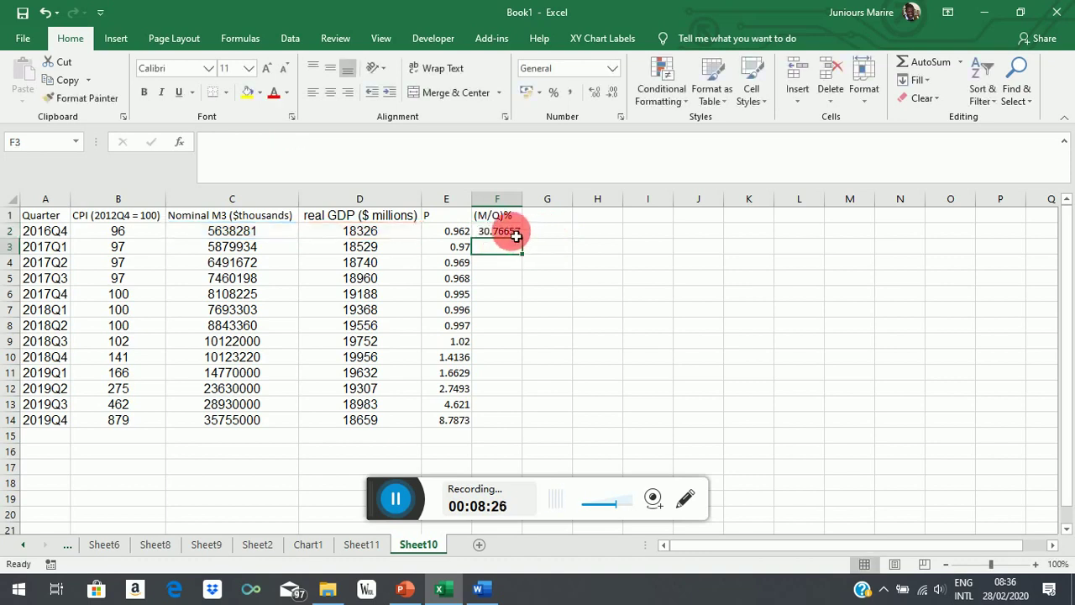
pyautogui.moveTo(519, 242); pyautogui.dragTo(525, 437)
pyautogui.click(610, 372)
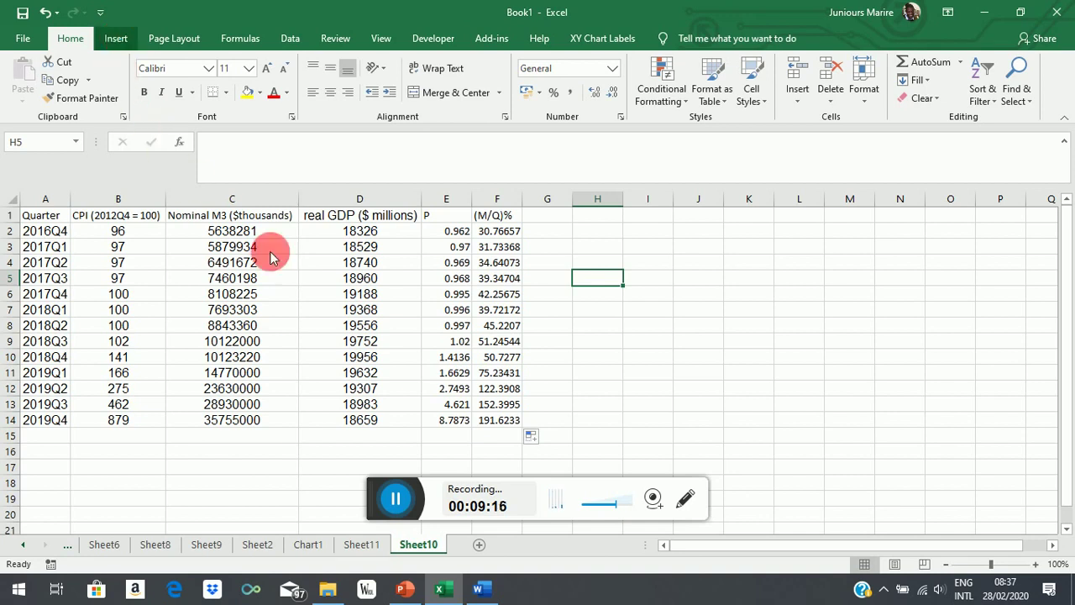
# - Insert a 2-D line chart of the P and (M/Q)% columns, range E1:F14
pyautogui.hotkey('alt', 'n')
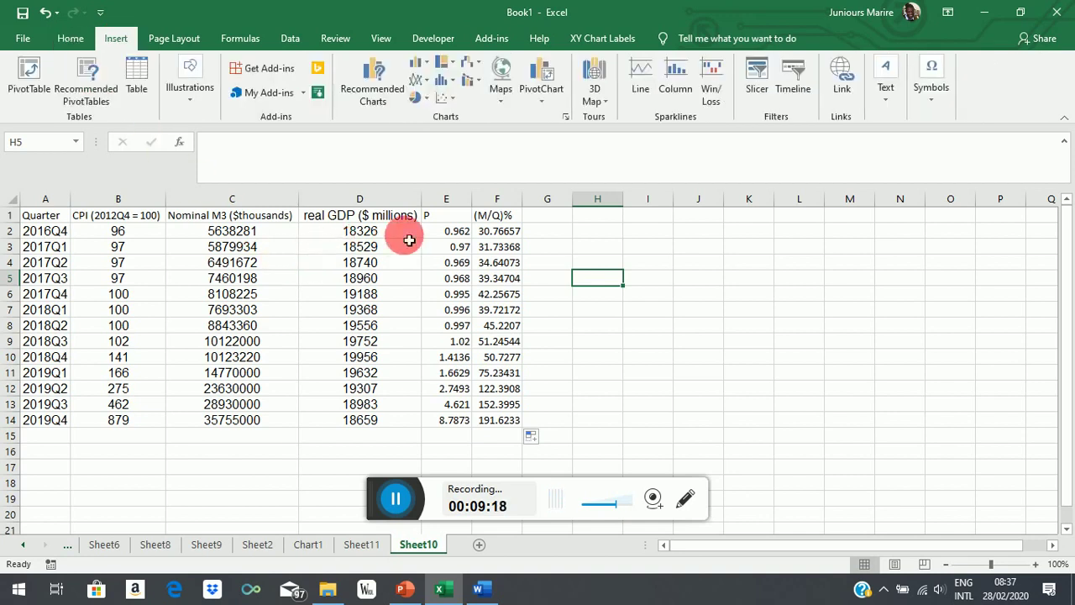
pyautogui.click(454, 219)
pyautogui.moveTo(460, 217); pyautogui.dragTo(497, 421)
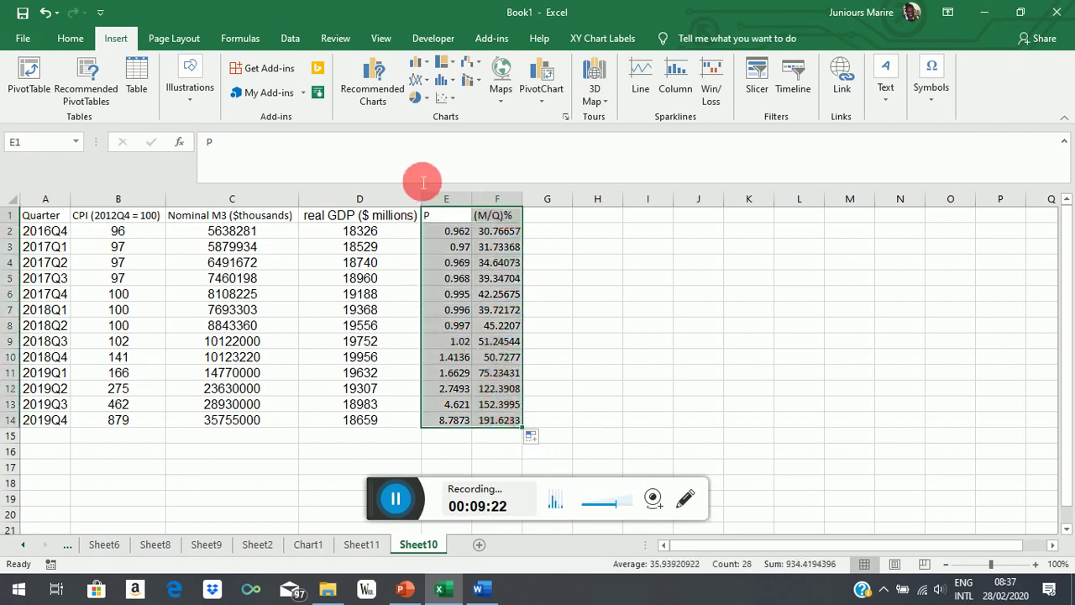
pyautogui.click(419, 82)
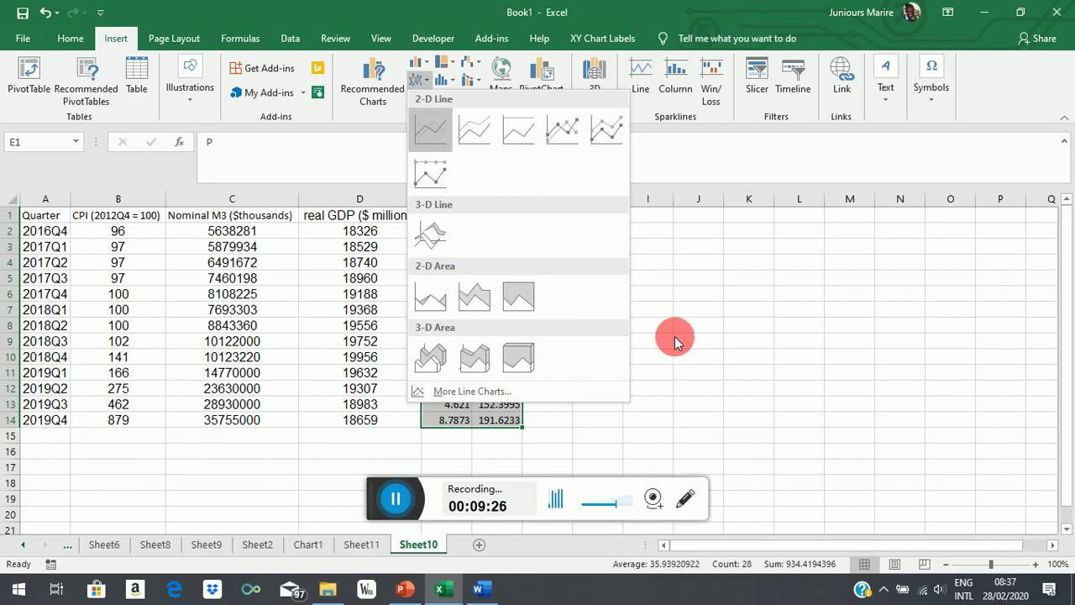
pyautogui.press('Return')
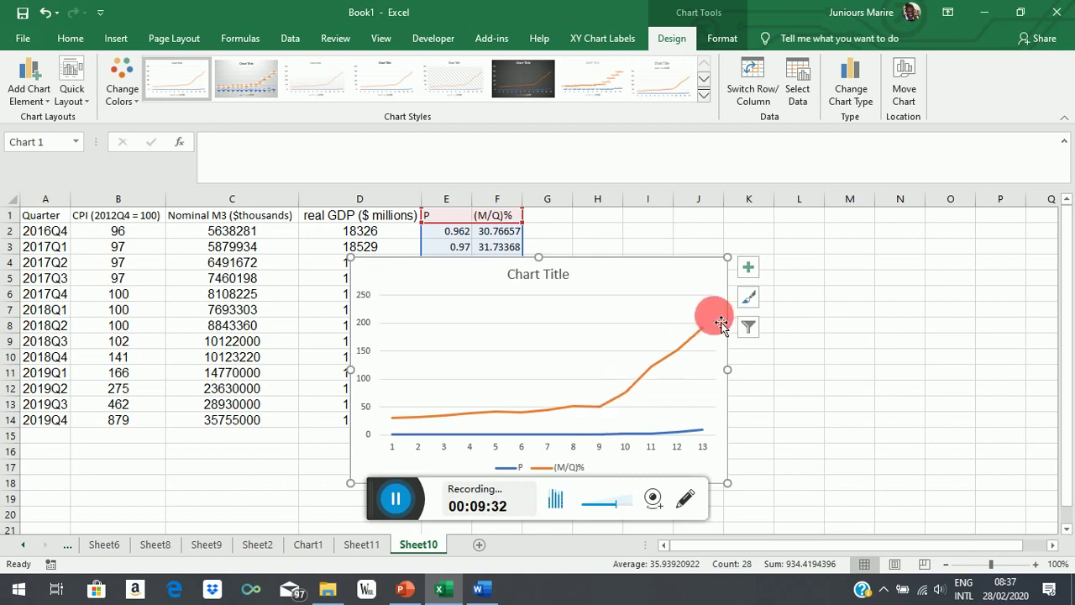
# - Plot the P series of the line chart on the secondary axis
pyautogui.click(604, 439)
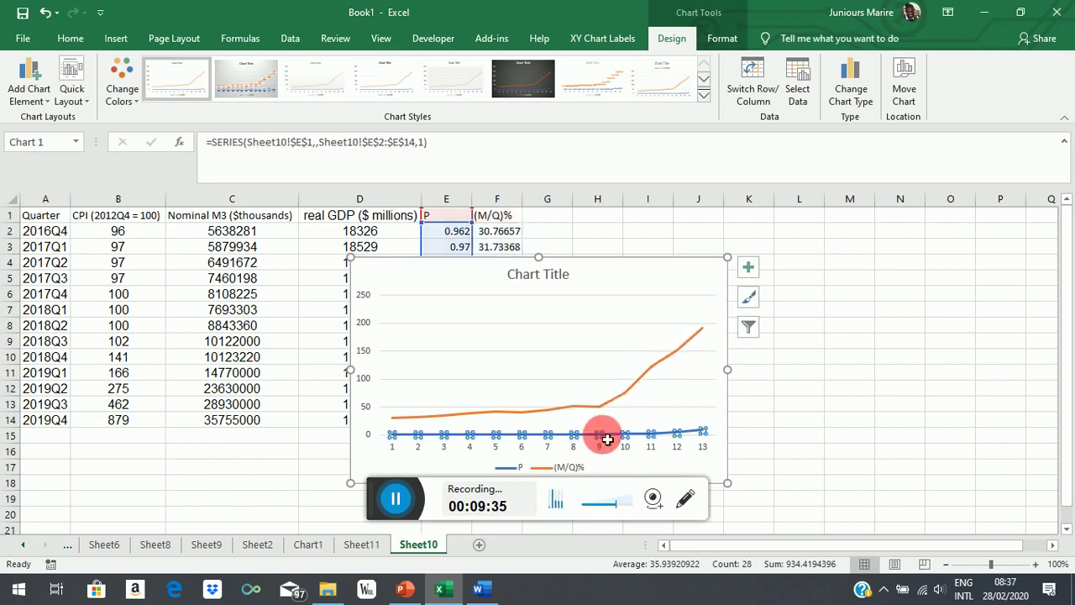
pyautogui.rightClick(605, 439)
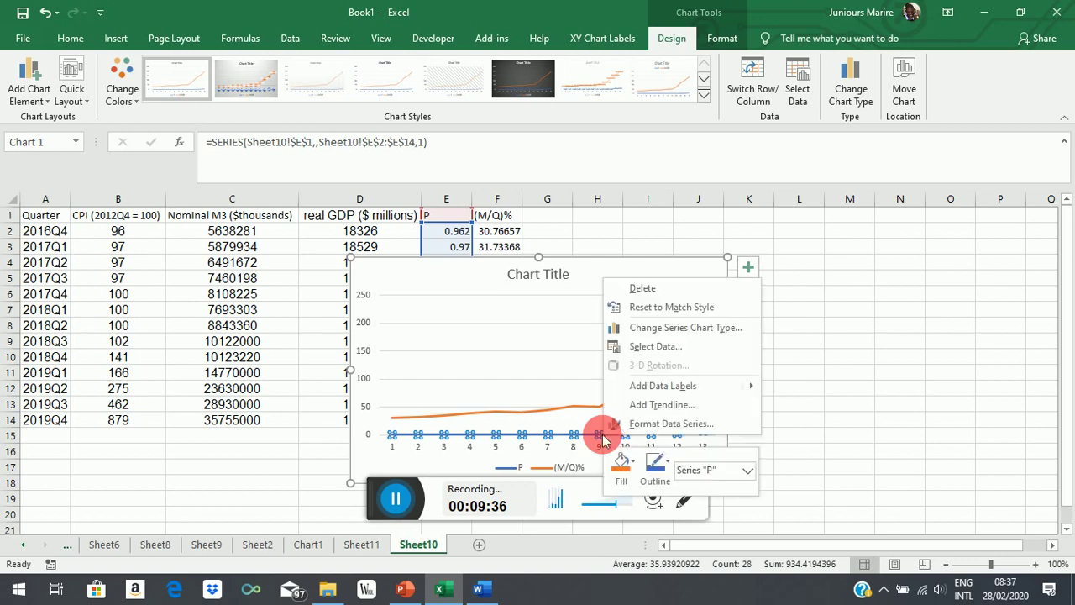
pyautogui.click(662, 424)
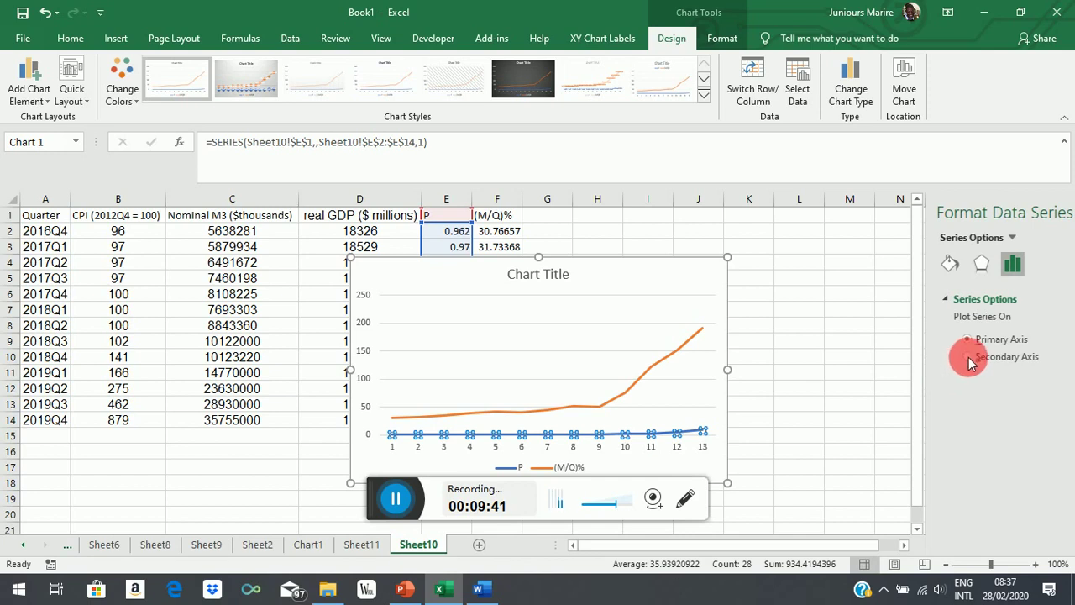
pyautogui.click(892, 357)
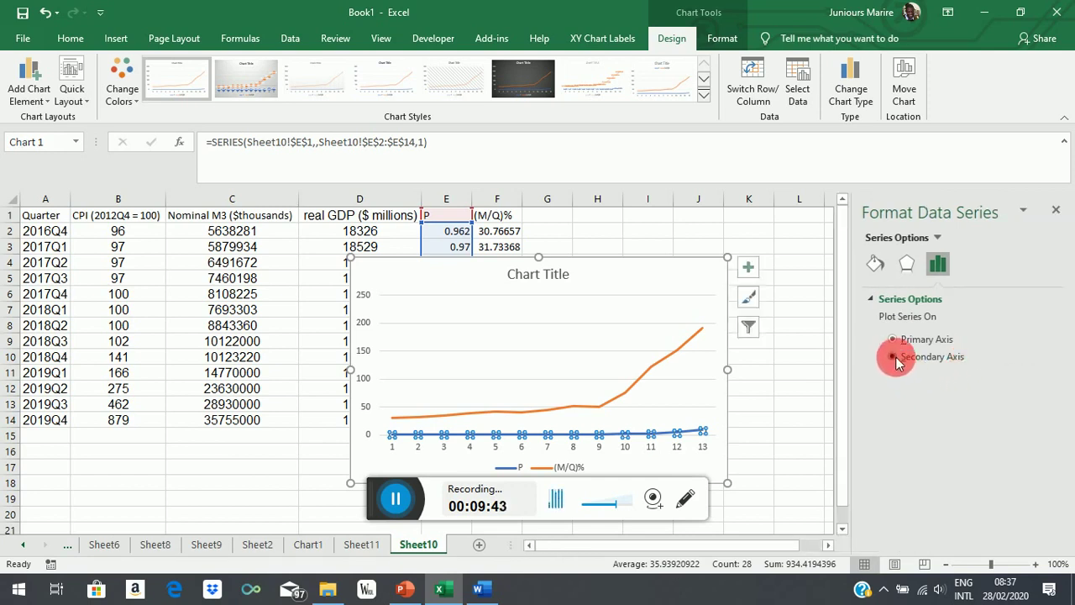
pyautogui.click(769, 420)
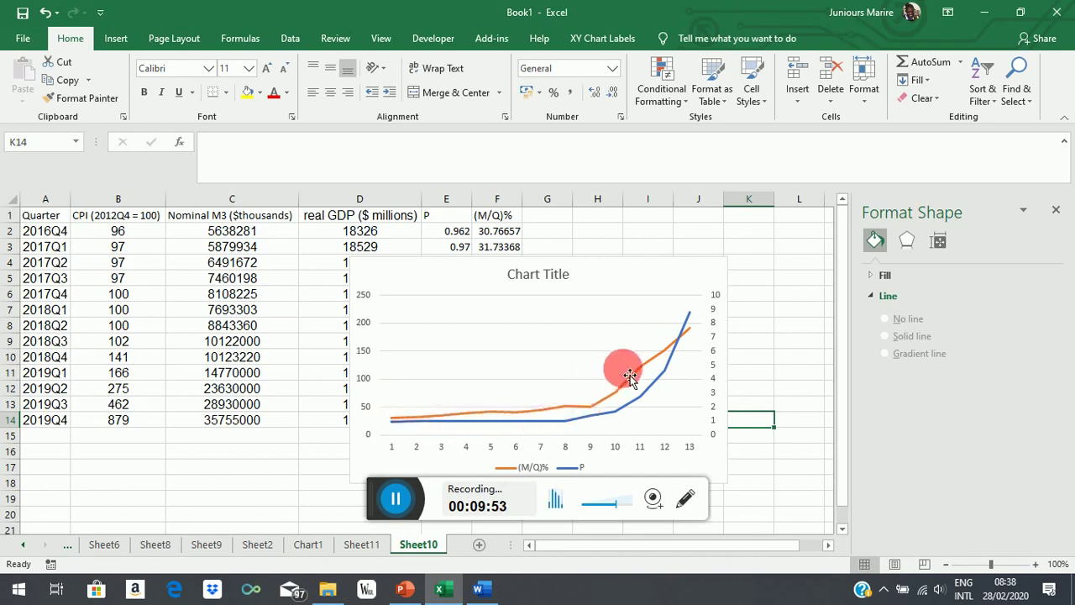
# - Move the line chart of P and (M/Q)% to a new sheet, Chart2
pyautogui.moveTo(590, 405)
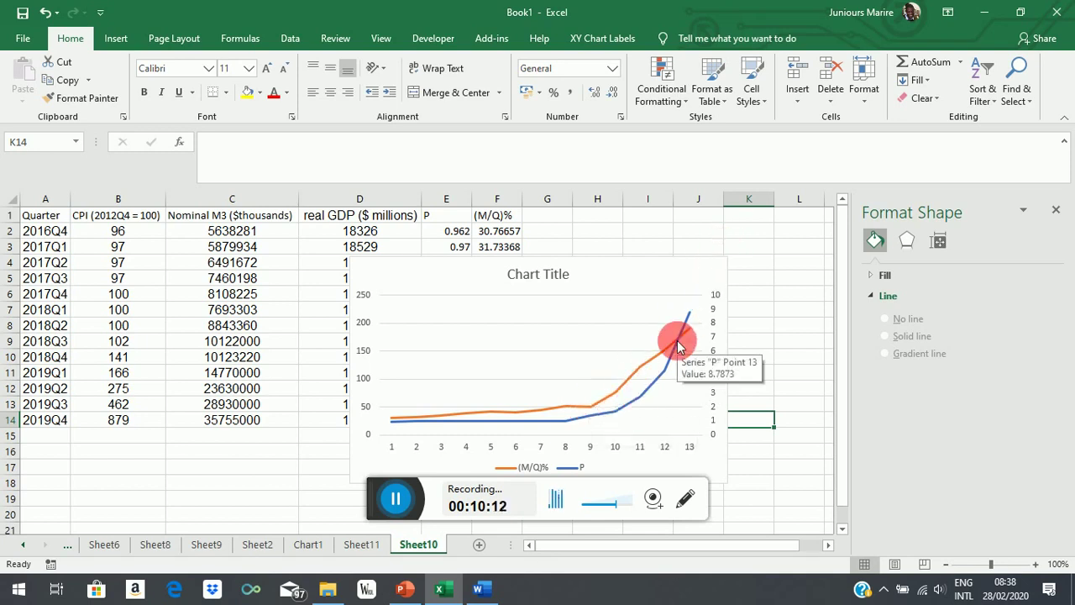
pyautogui.click(363, 265)
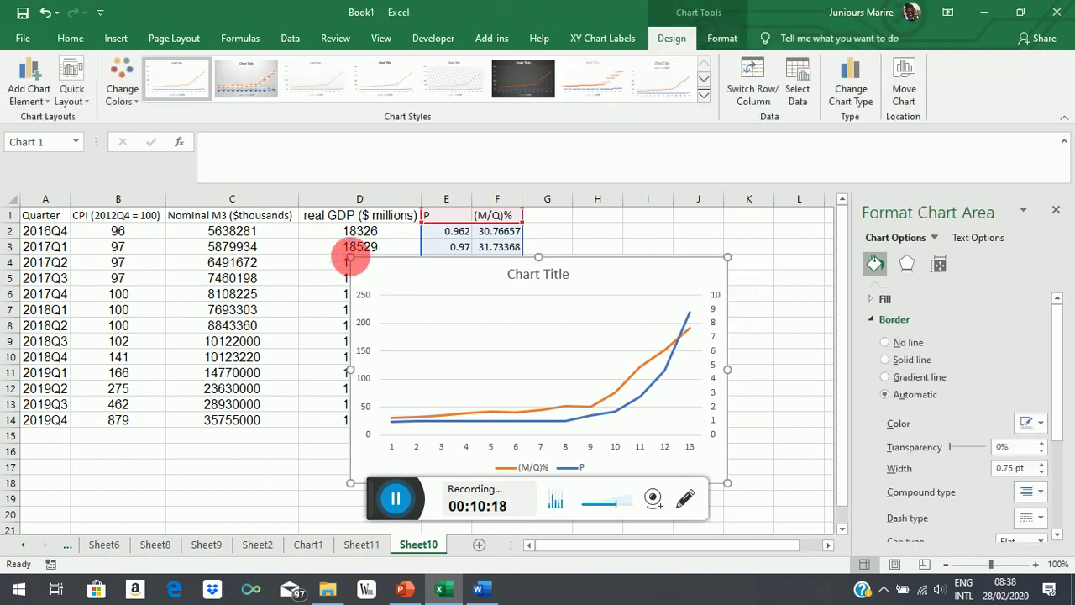
pyautogui.rightClick(351, 262)
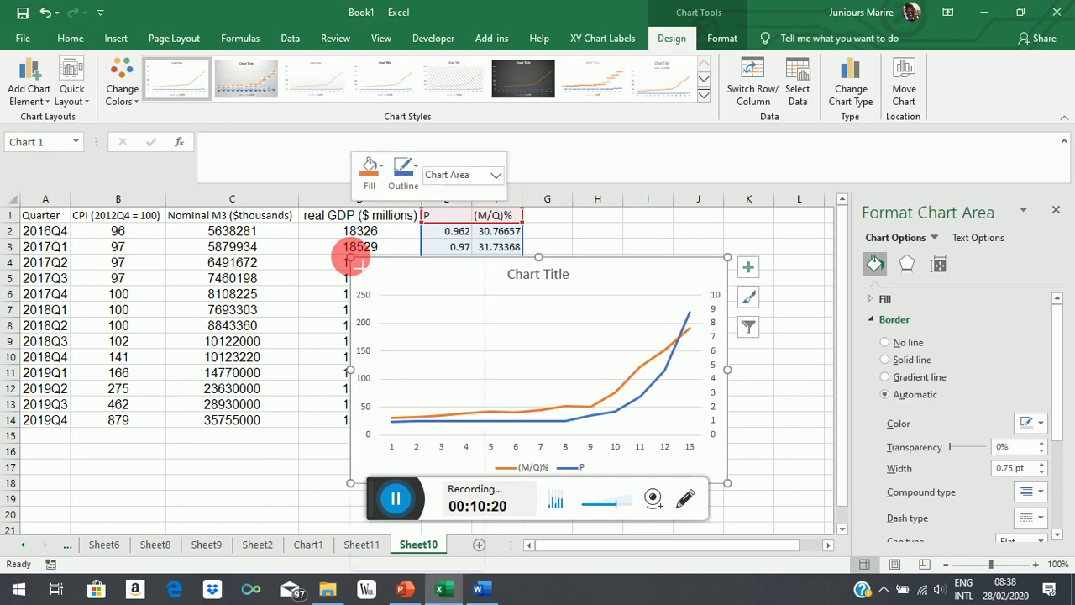
pyautogui.click(424, 403)
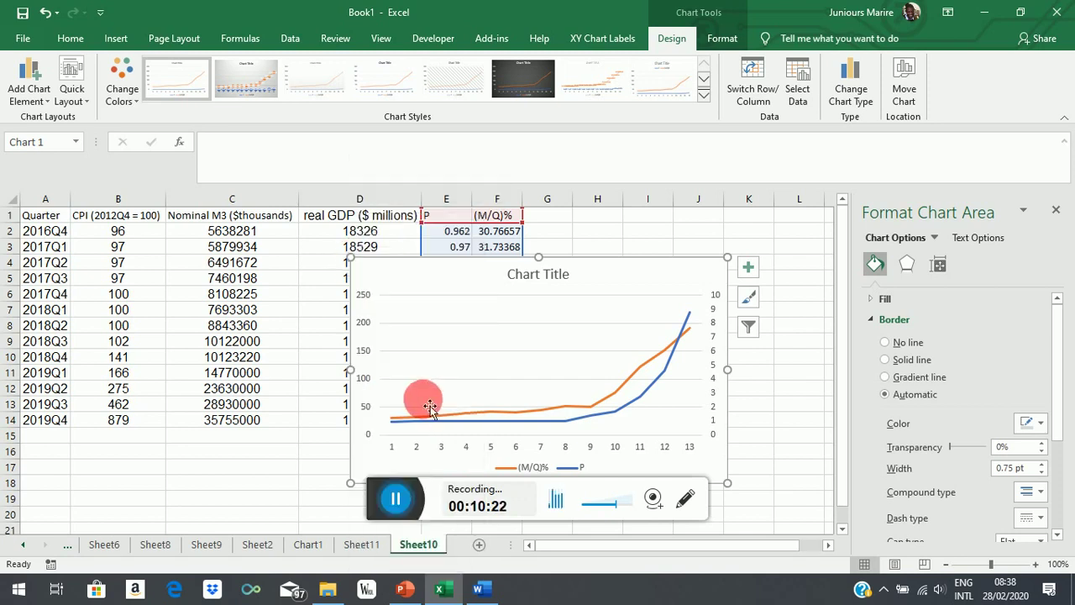
pyautogui.click(359, 374)
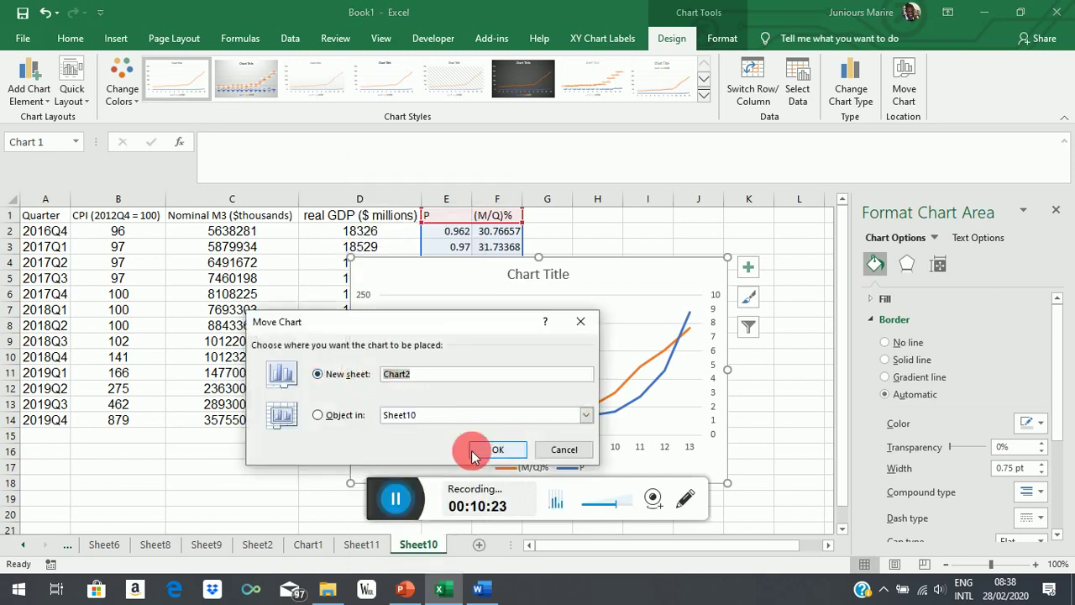
pyautogui.click(556, 449)
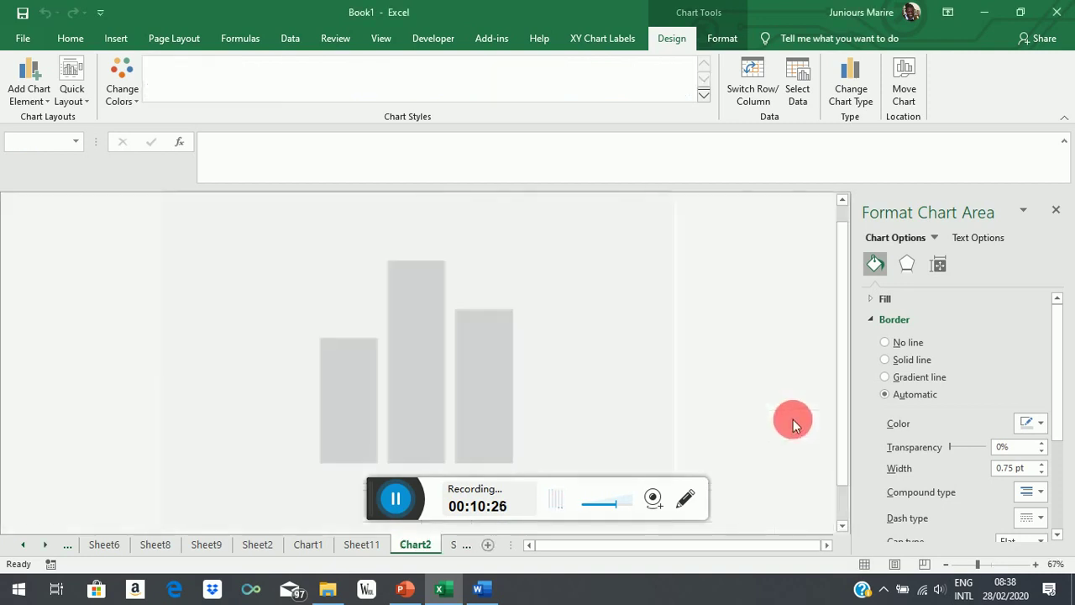
# - Return to Sheet10 and start the Regression tool from Data Analysis
pyautogui.click(454, 545)
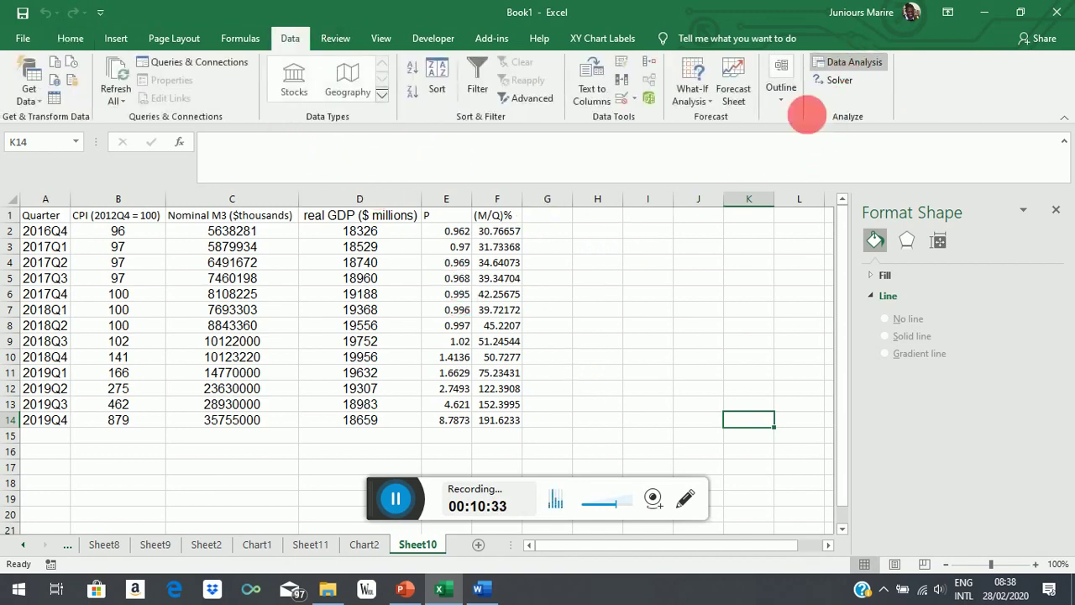
pyautogui.click(841, 69)
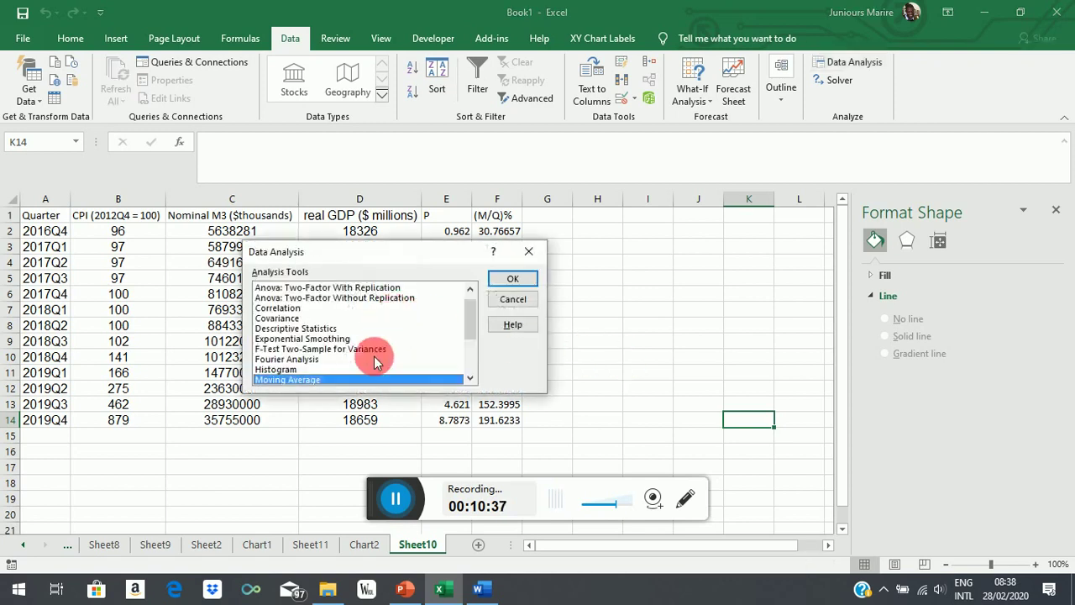
pyautogui.click(466, 363)
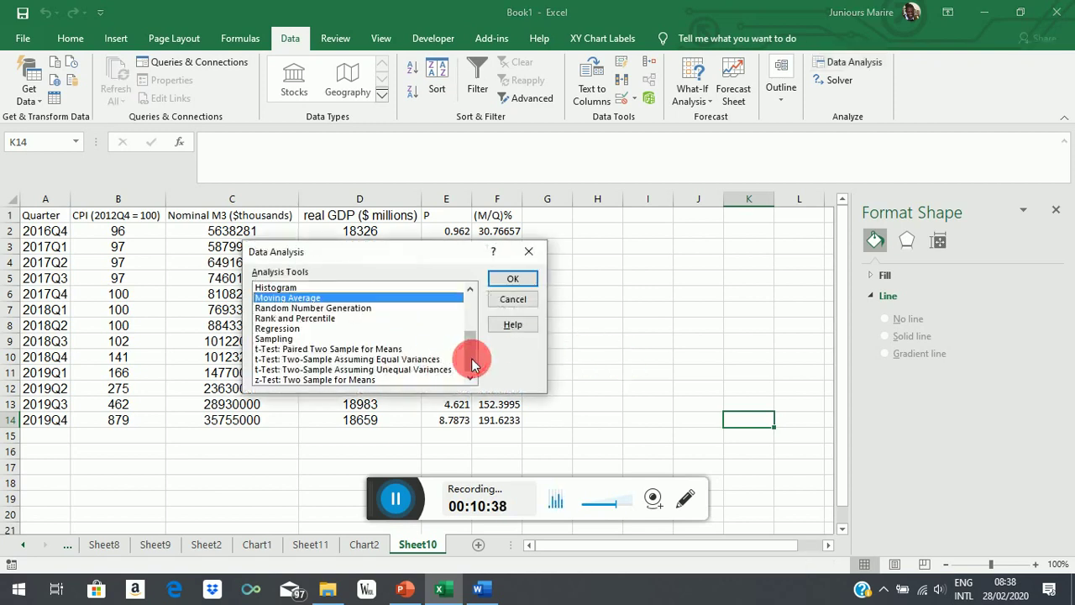
pyautogui.click(290, 328)
pyautogui.click(506, 279)
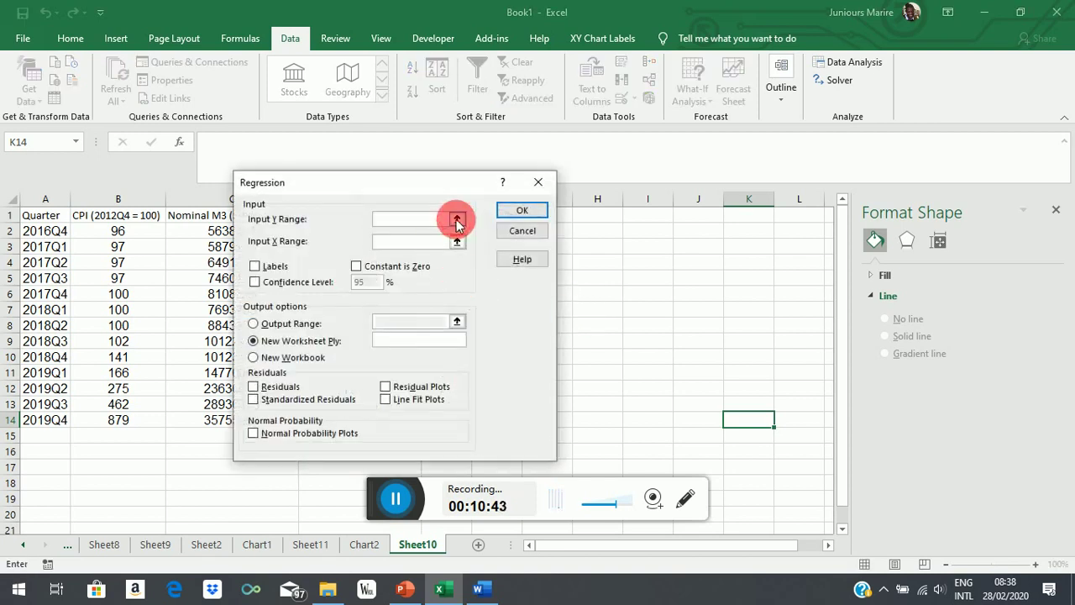
# - Run the regression with Y range E1:E14, X range F1:F14 and labels included, sending the output to a new worksheet
pyautogui.click(456, 220)
pyautogui.moveTo(452, 216); pyautogui.dragTo(455, 420)
pyautogui.click(546, 203)
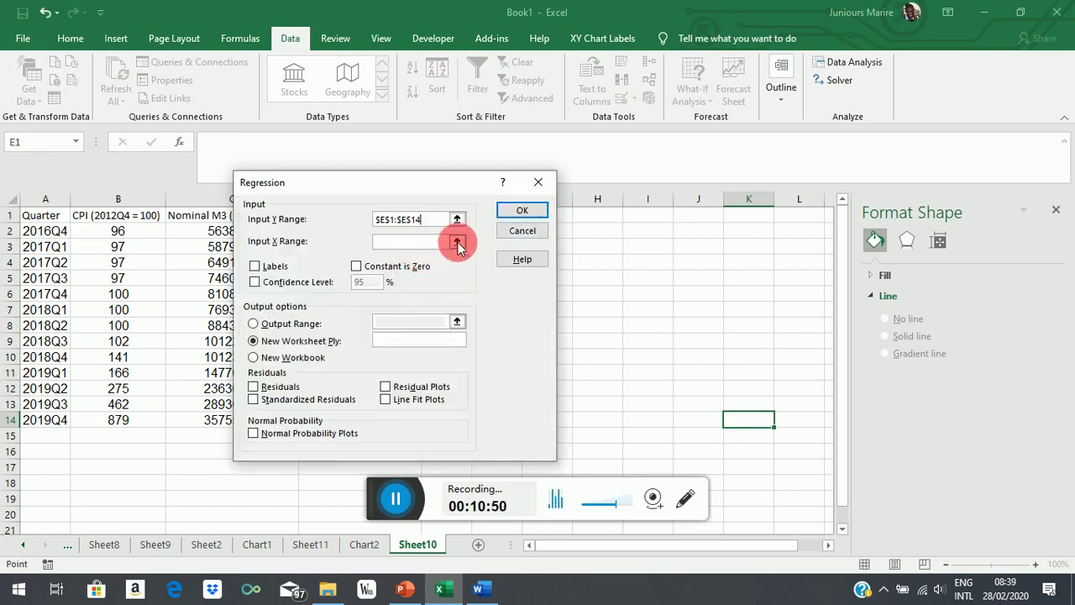
pyautogui.click(456, 239)
pyautogui.moveTo(491, 216); pyautogui.dragTo(491, 418)
pyautogui.click(546, 203)
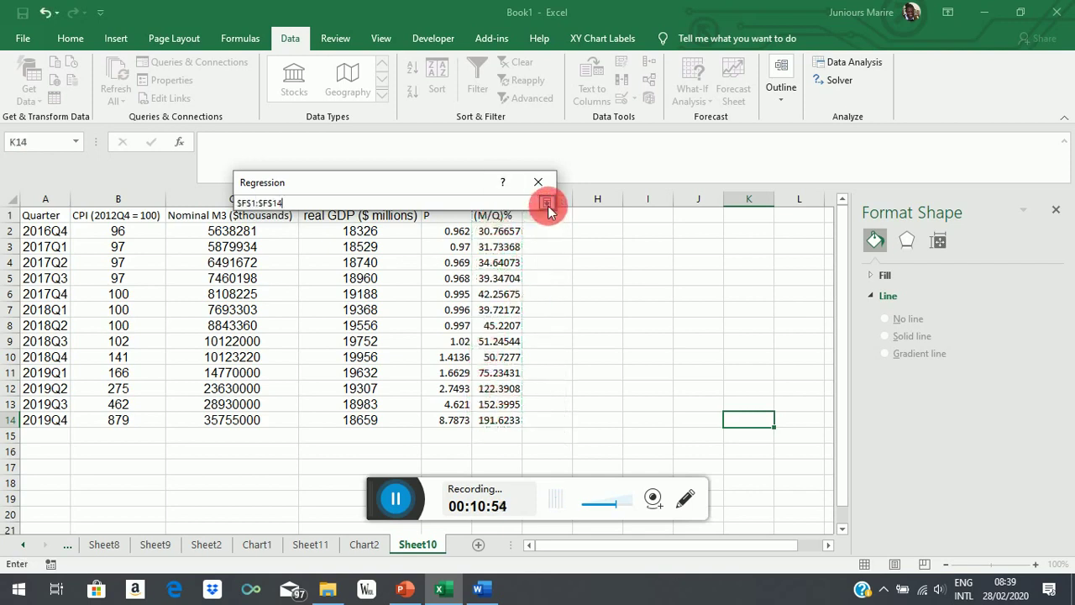
pyautogui.click(255, 265)
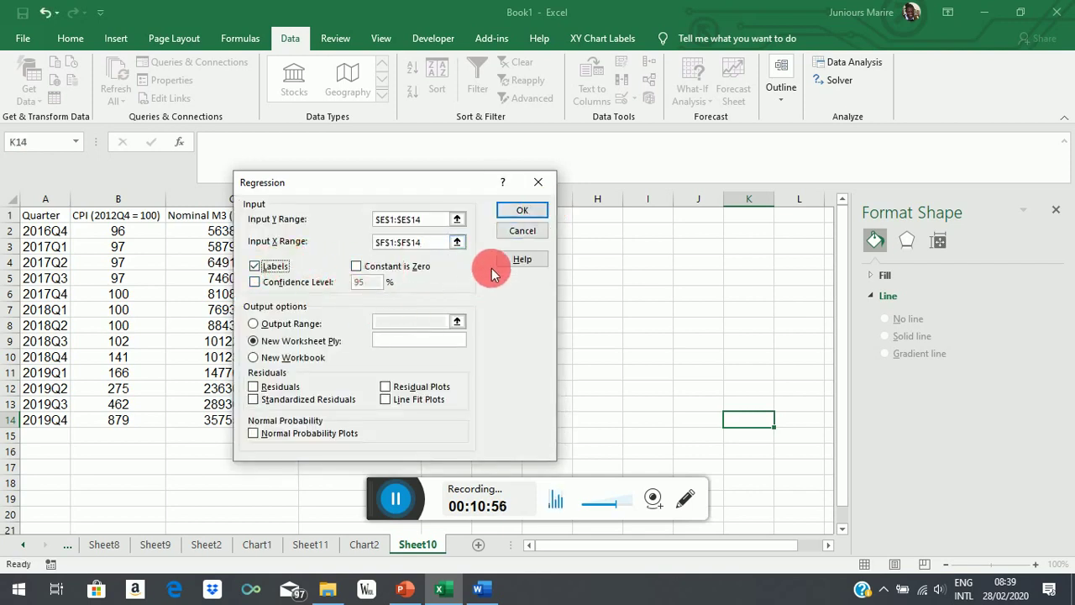
pyautogui.click(517, 210)
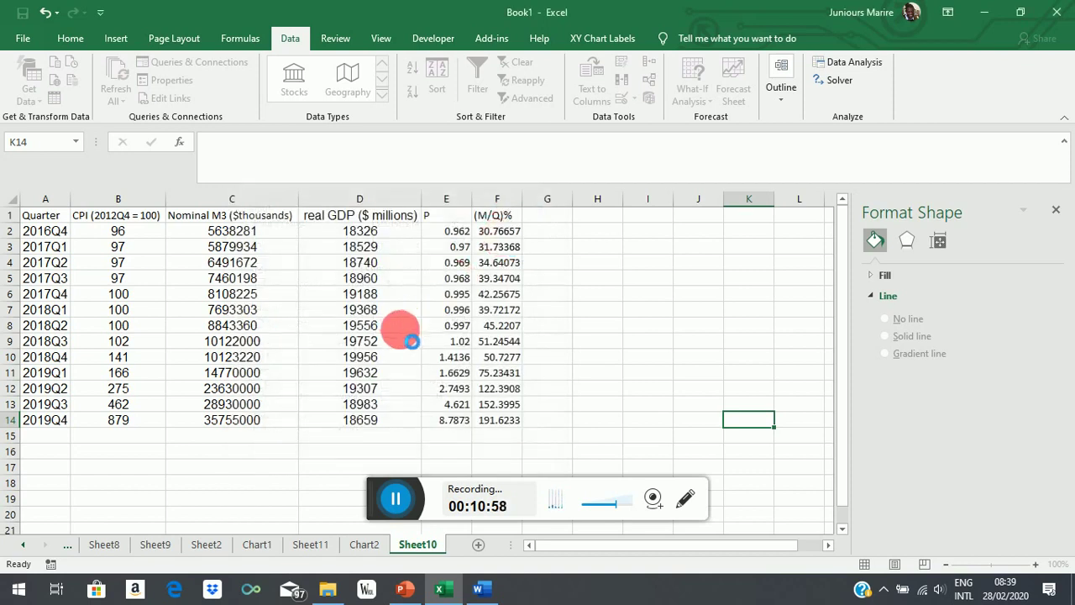
# - Format the regression P-values in E17:E18 as percentages with six decimal places
pyautogui.click(216, 504)
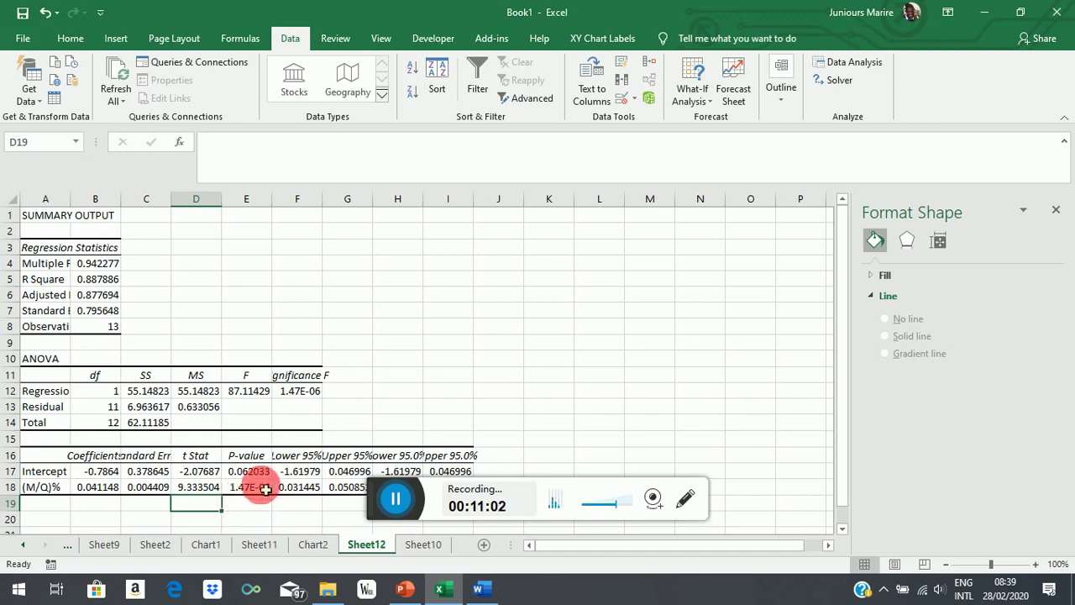
pyautogui.moveTo(249, 472); pyautogui.dragTo(249, 489)
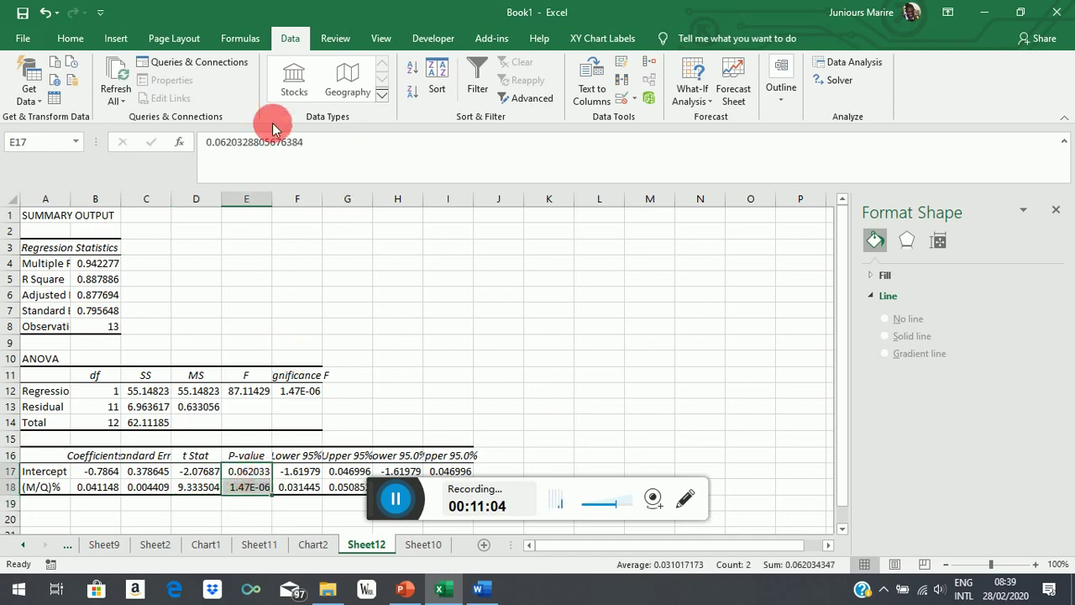
pyautogui.click(71, 39)
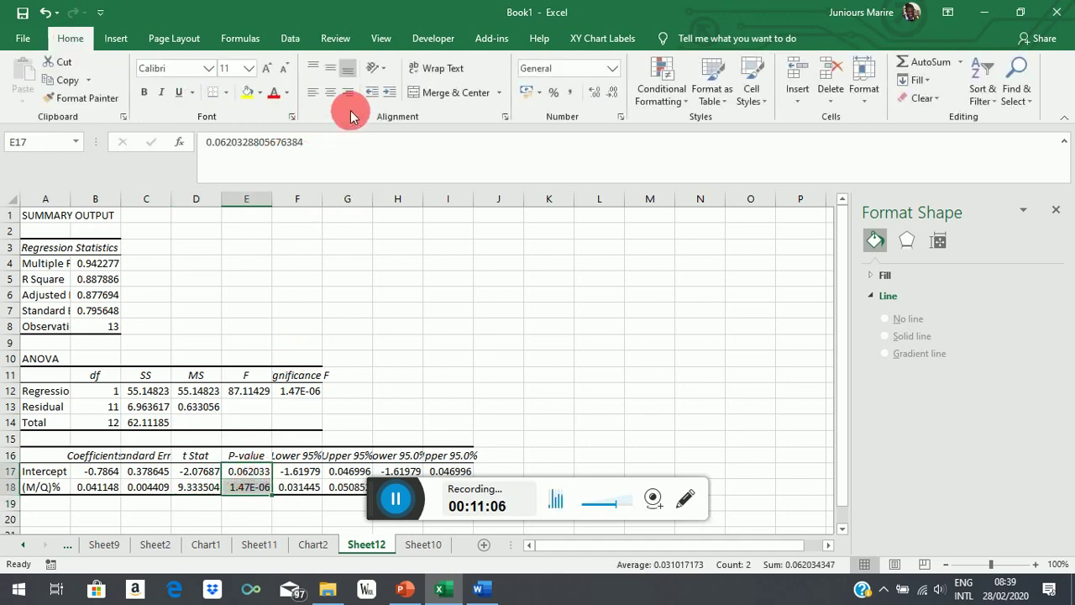
pyautogui.click(554, 92)
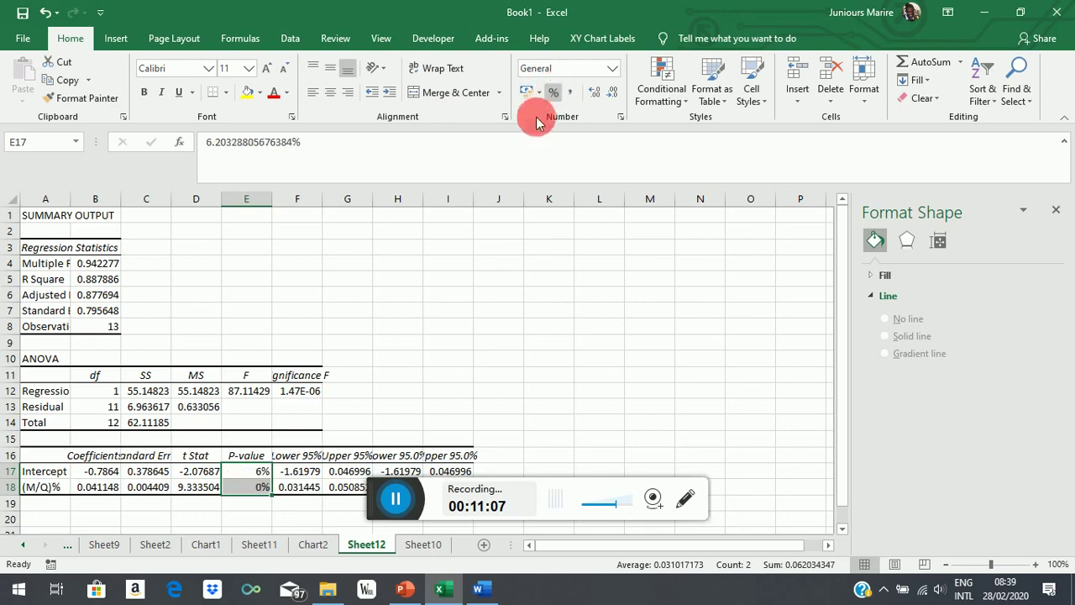
pyautogui.click(596, 94)
pyautogui.click(596, 94)
pyautogui.click(596, 94)
pyautogui.click(596, 94)
pyautogui.click(597, 94)
pyautogui.click(596, 94)
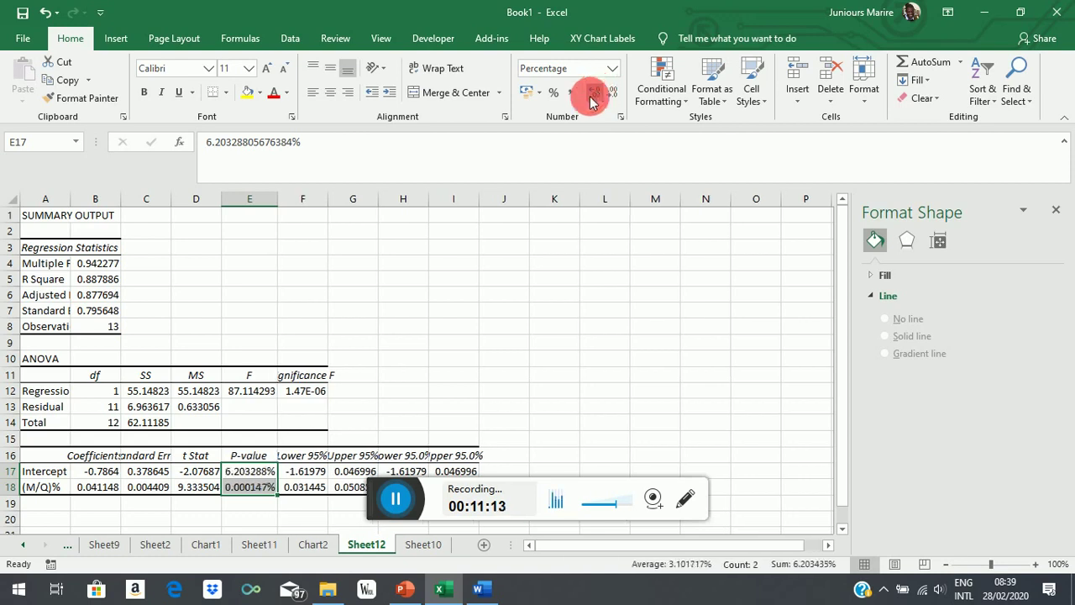
pyautogui.click(590, 344)
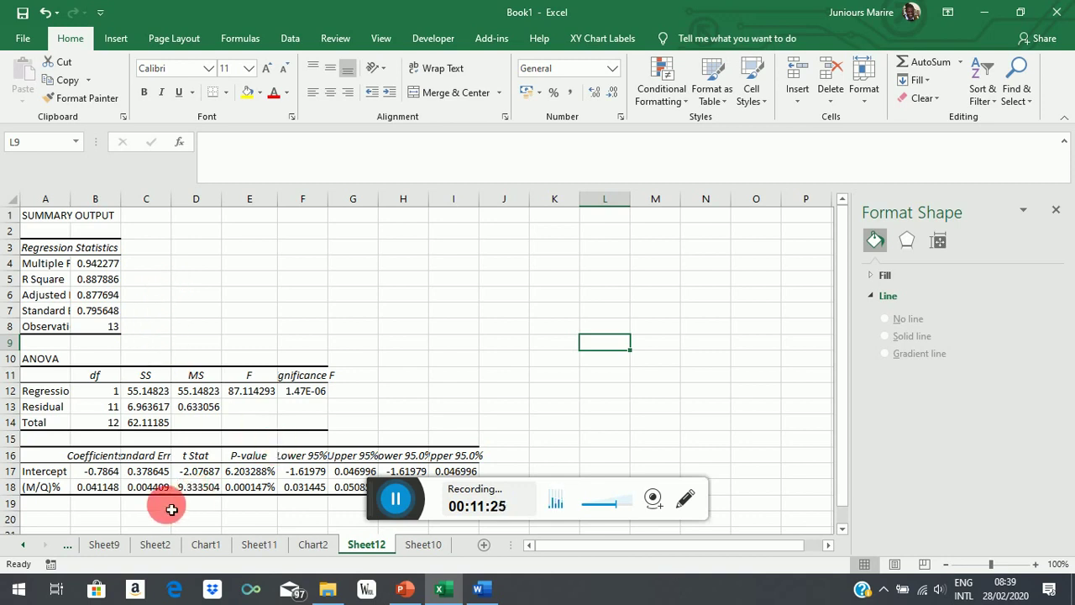
# - Label cell A16 of the coefficients table P and select the (M/Q)% coefficient in B18
pyautogui.click(46, 456)
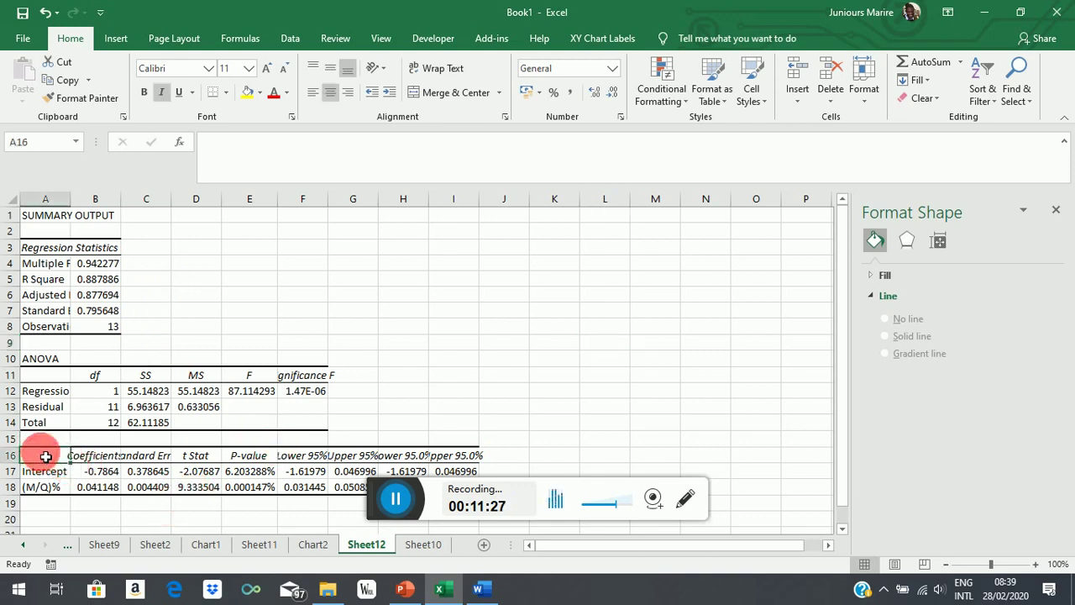
pyautogui.write('P')
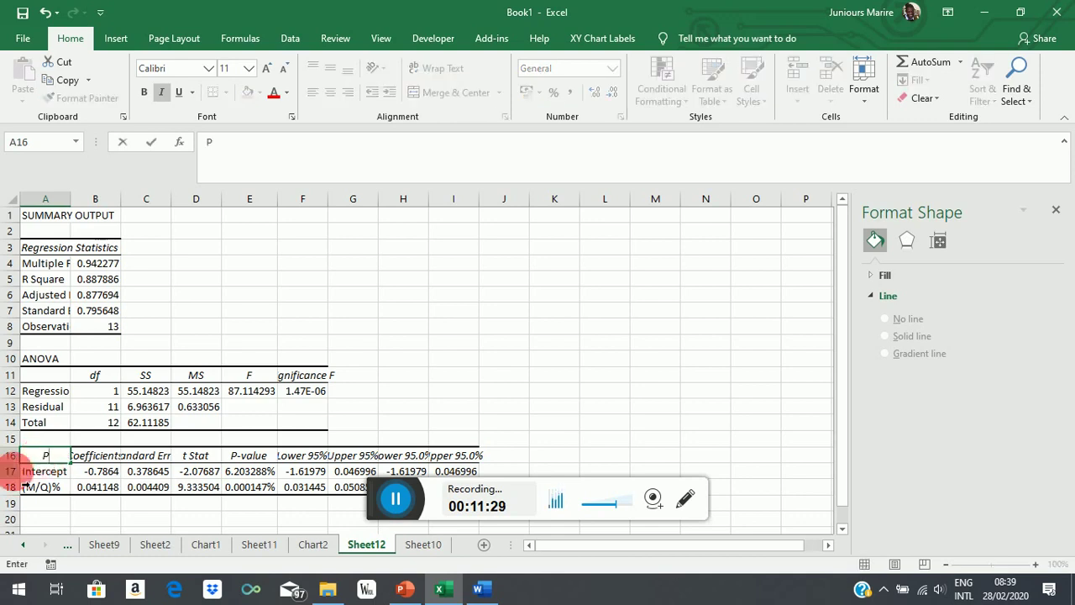
pyautogui.click(79, 486)
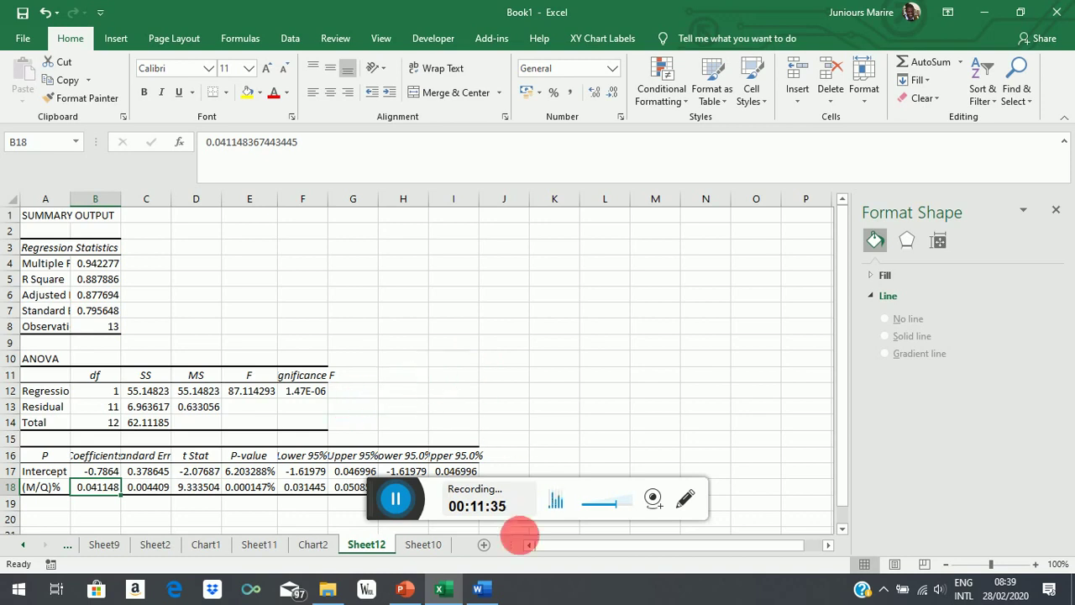
# - Switch to the Word document and add blank answer lines below item 4 of Question 2
pyautogui.click(479, 590)
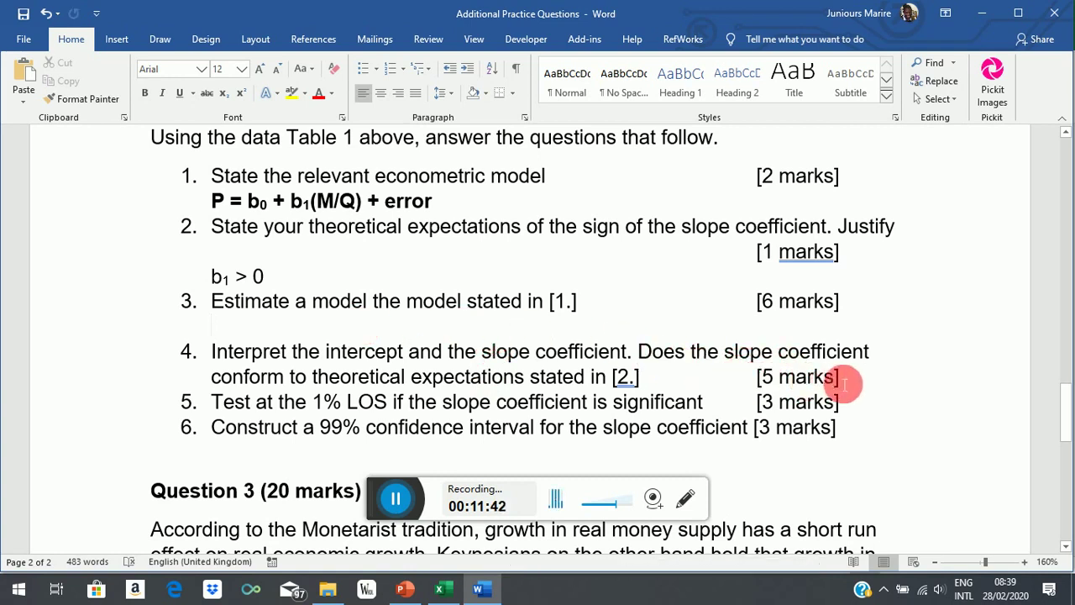
pyautogui.hotkey('shift', 'Return')
pyautogui.press('Return')
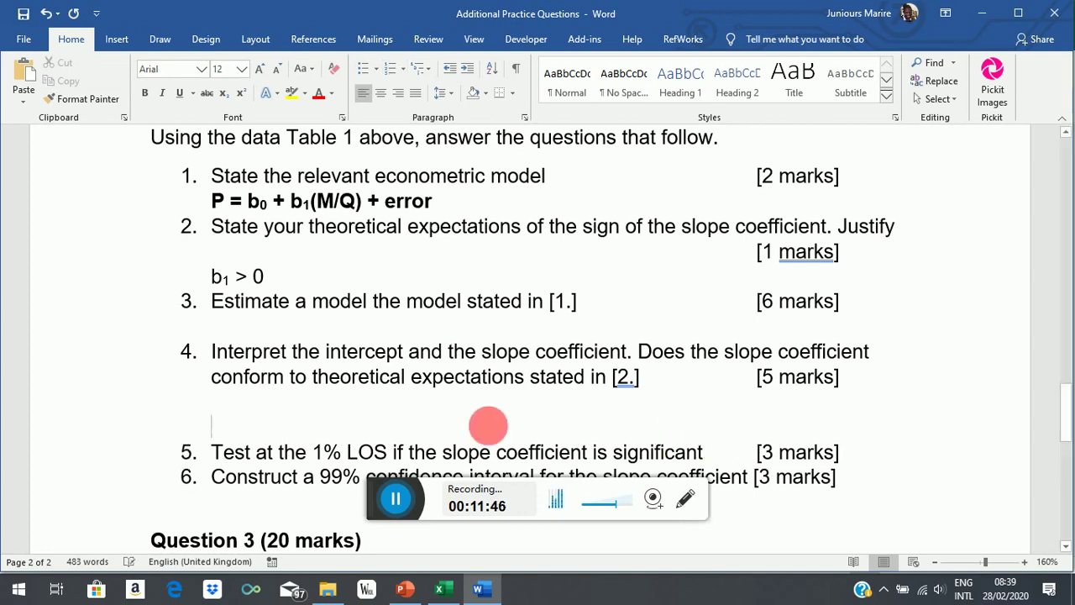
pyautogui.click(236, 408)
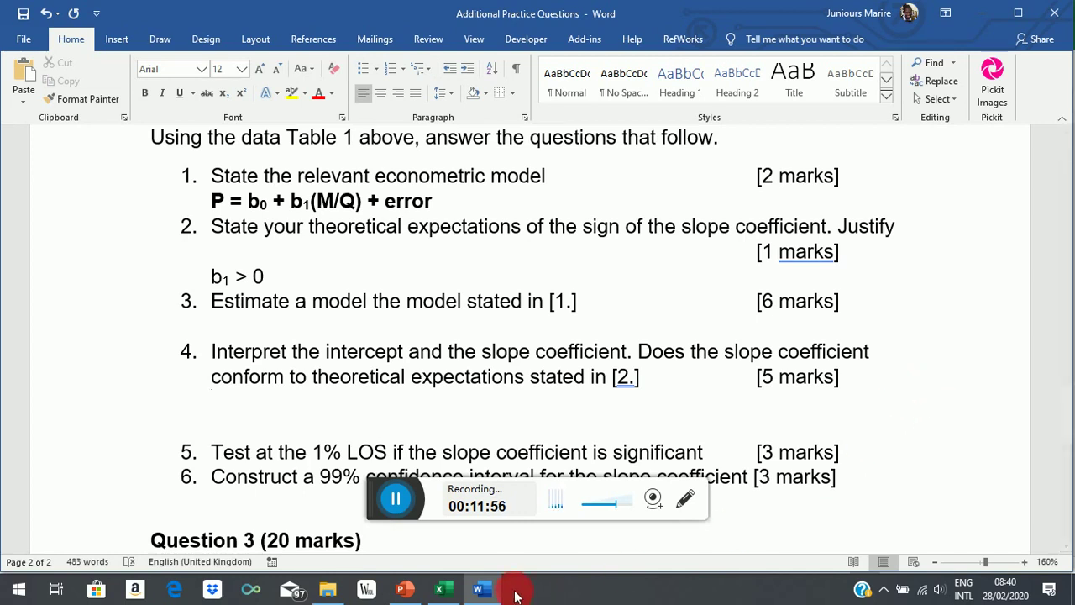
# - Check the slope coefficient in Excel, then return to Word and highlight the expectation b1 > 0 in yellow
pyautogui.click(438, 589)
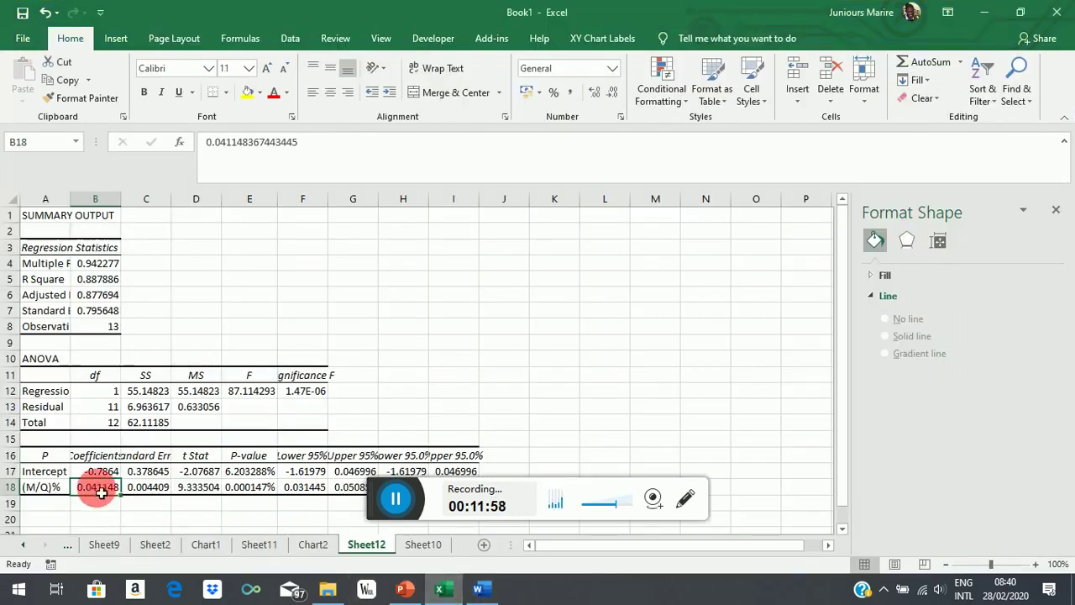
pyautogui.click(487, 590)
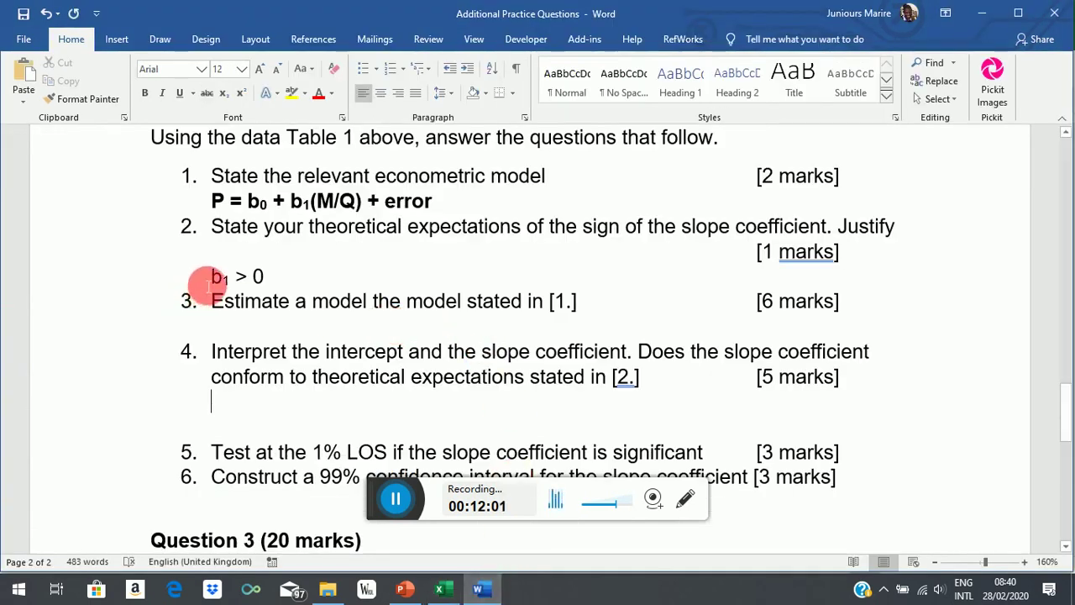
pyautogui.moveTo(210, 280); pyautogui.dragTo(273, 282)
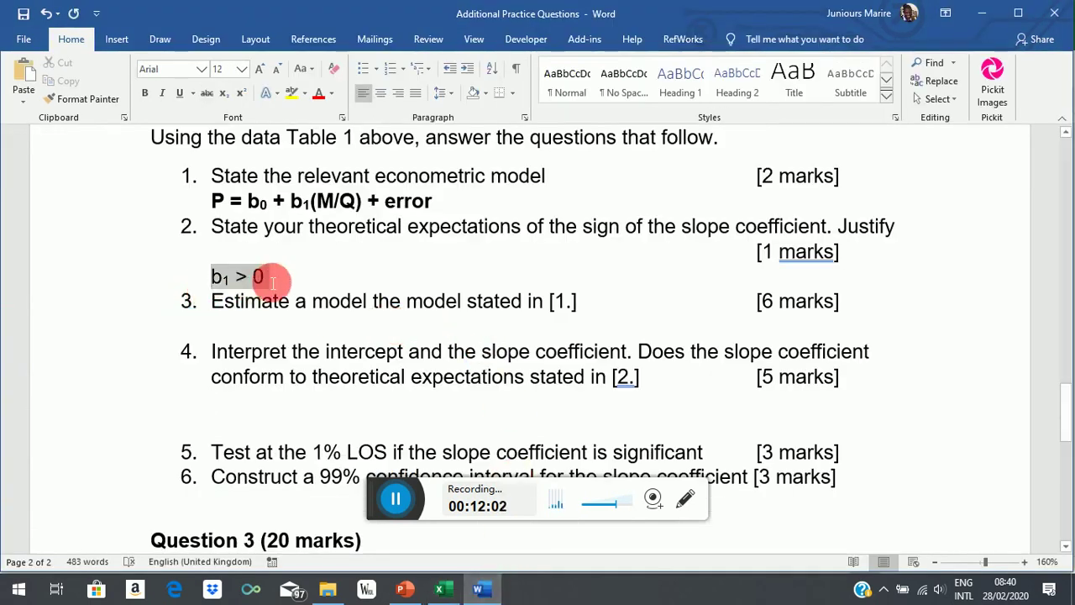
pyautogui.click(291, 94)
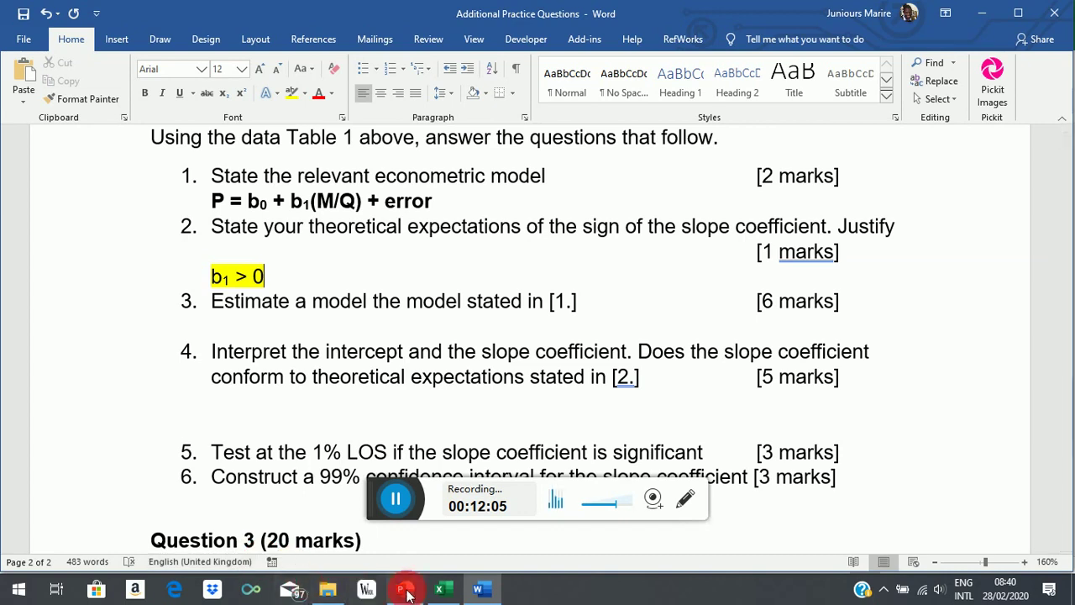
# - Switch to Excel and fill the (M/Q)% coefficient cell B18 with yellow
pyautogui.click(442, 590)
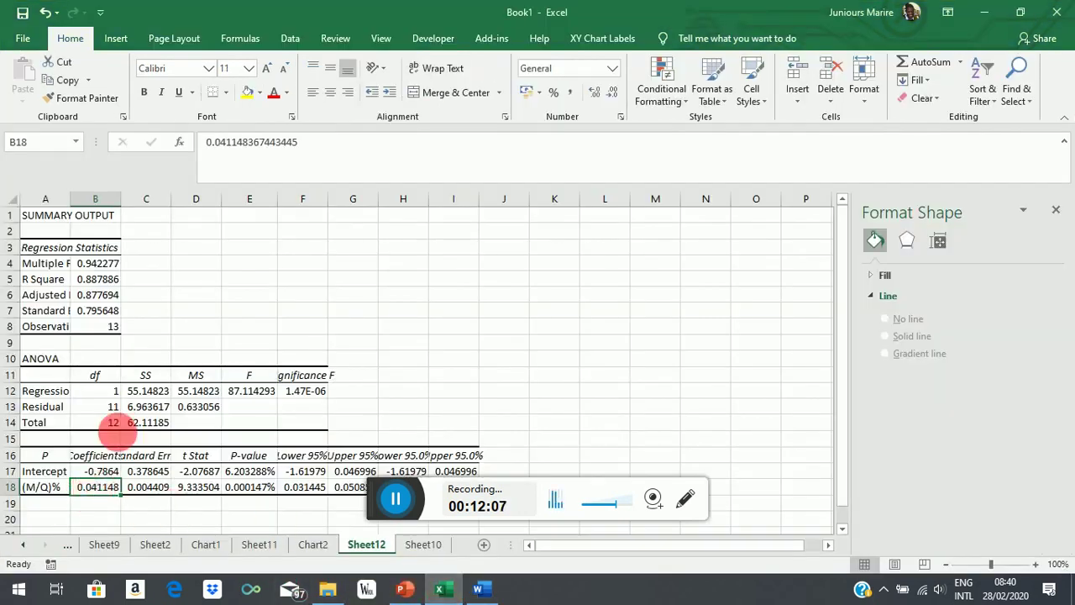
pyautogui.click(247, 93)
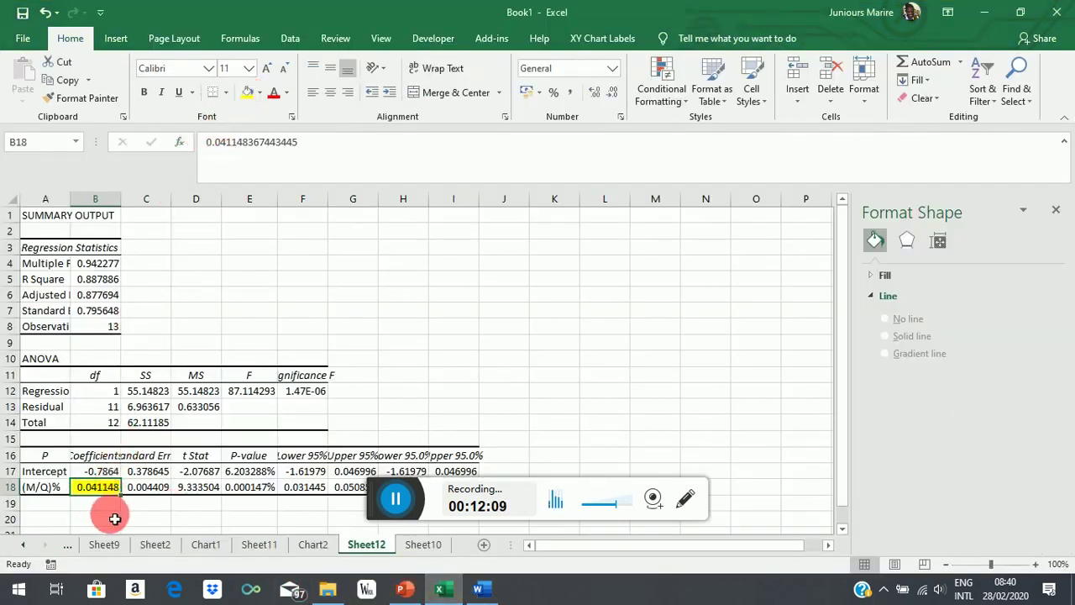
pyautogui.click(39, 491)
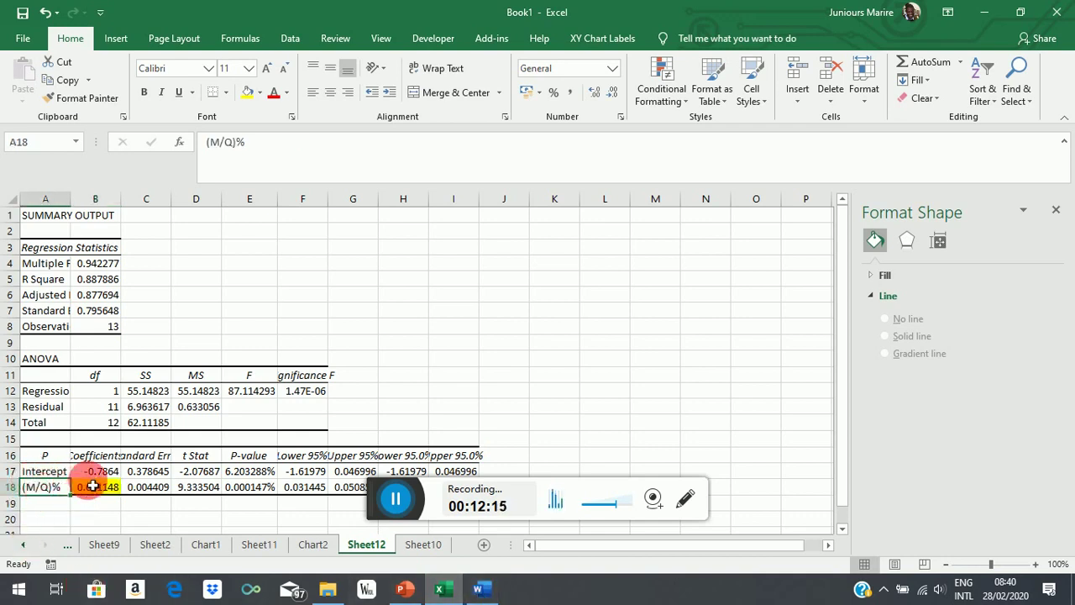
# - Return to Word and begin the item 4 answer with "A 1% point increase in the M3/GDP ratio leads to a 0.0411"
pyautogui.click(483, 588)
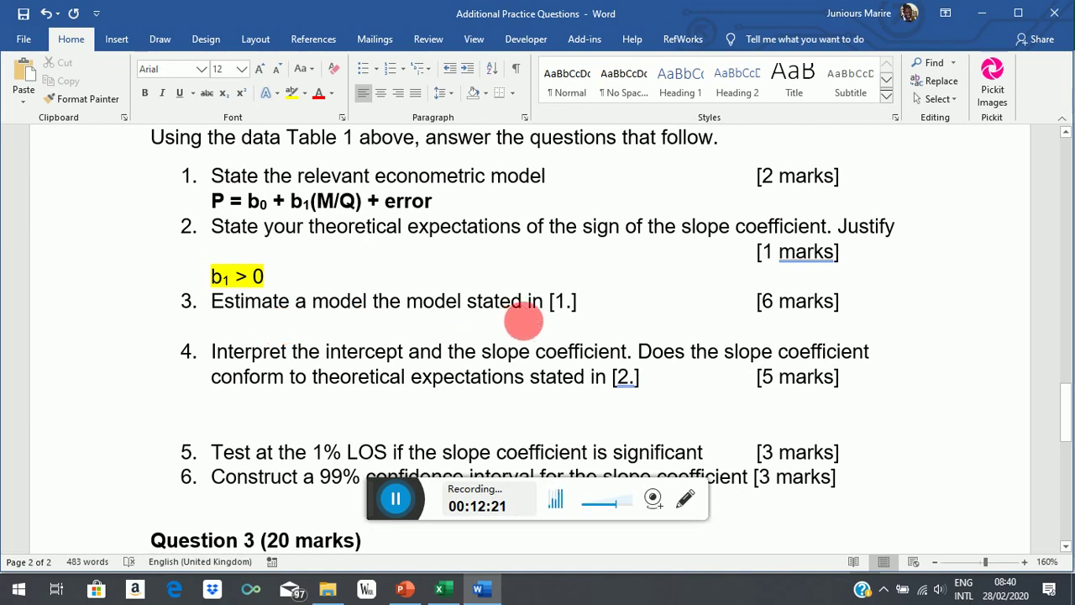
pyautogui.click(249, 409)
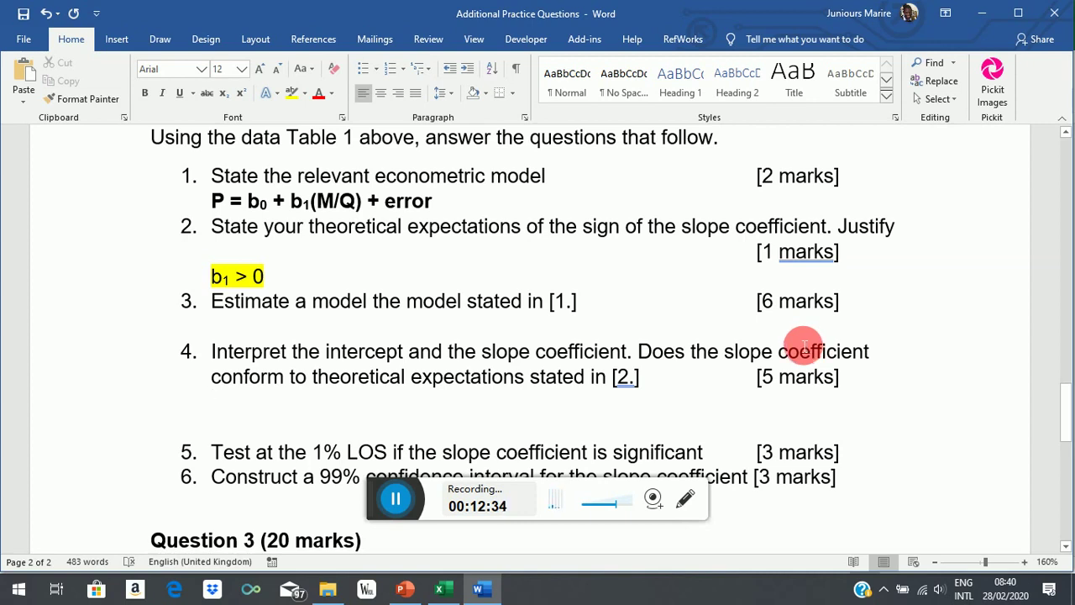
pyautogui.write('A 1% point increase in th')
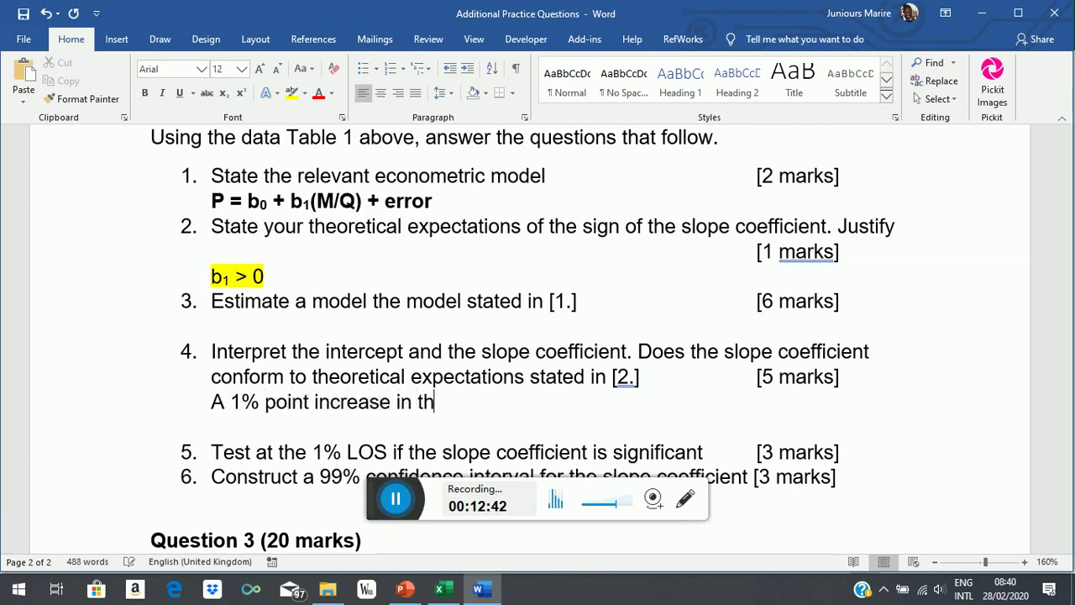
pyautogui.write('e M3')
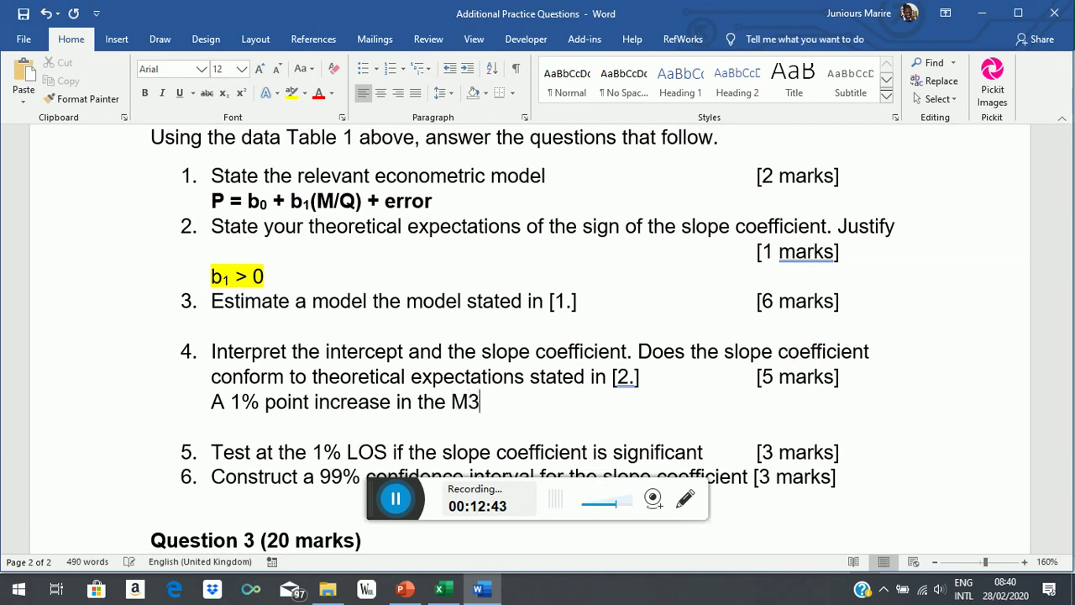
pyautogui.write('/GDP rati')
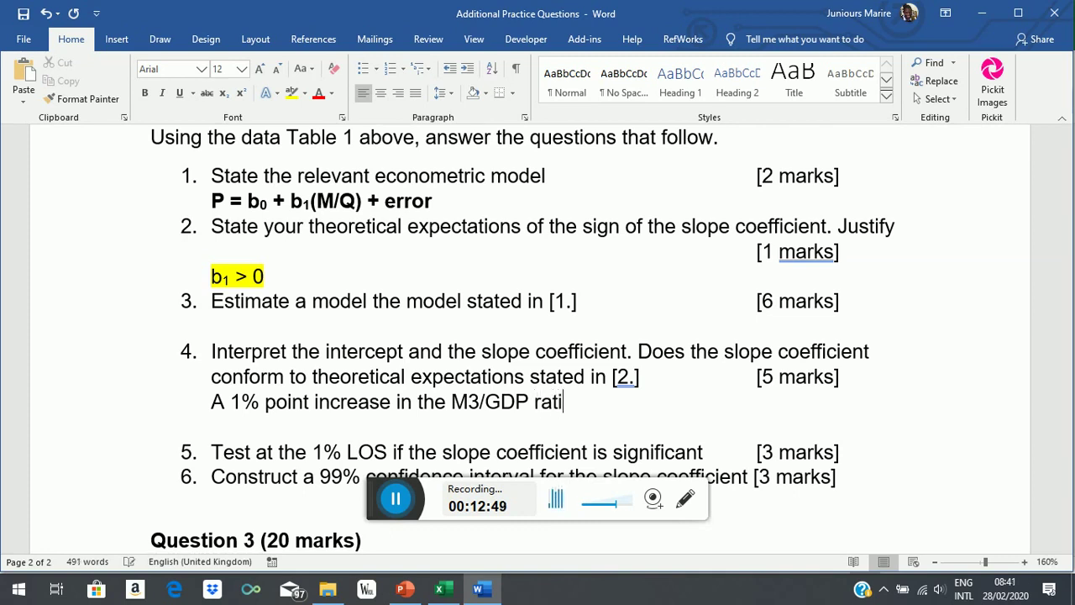
pyautogui.write('o leads')
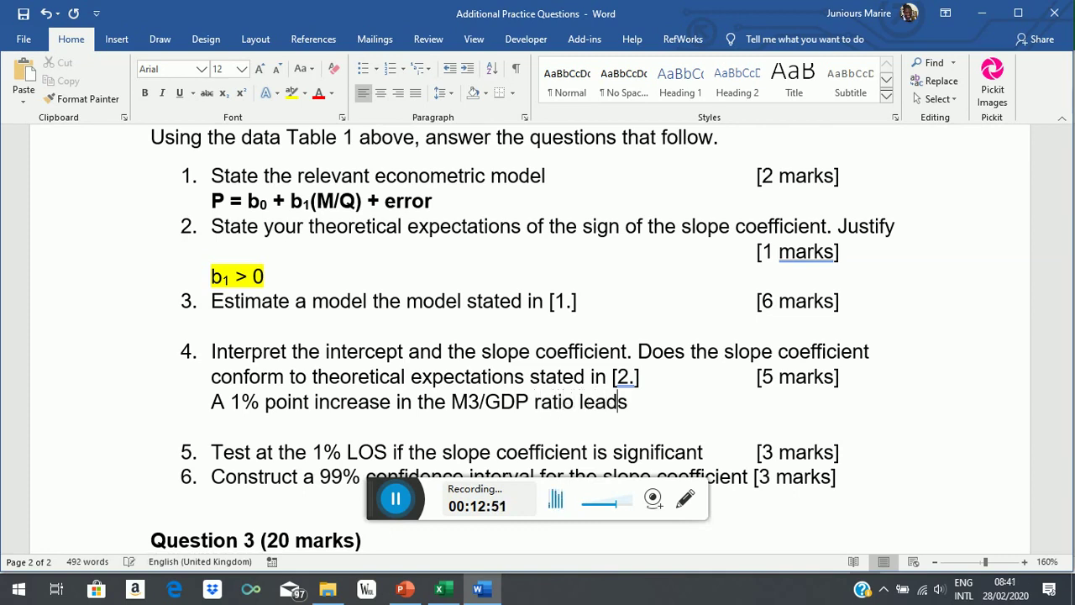
pyautogui.write(' to a o.o4')
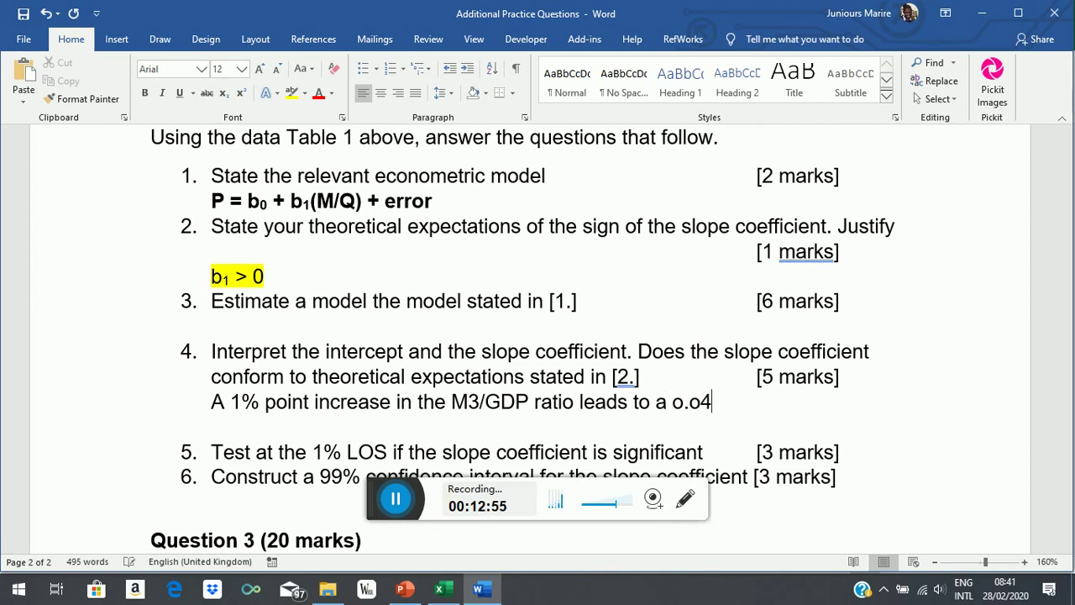
pyautogui.press('BackSpace')
pyautogui.press('BackSpace')
pyautogui.press('BackSpace')
pyautogui.press('BackSpace')
pyautogui.write('0.0')
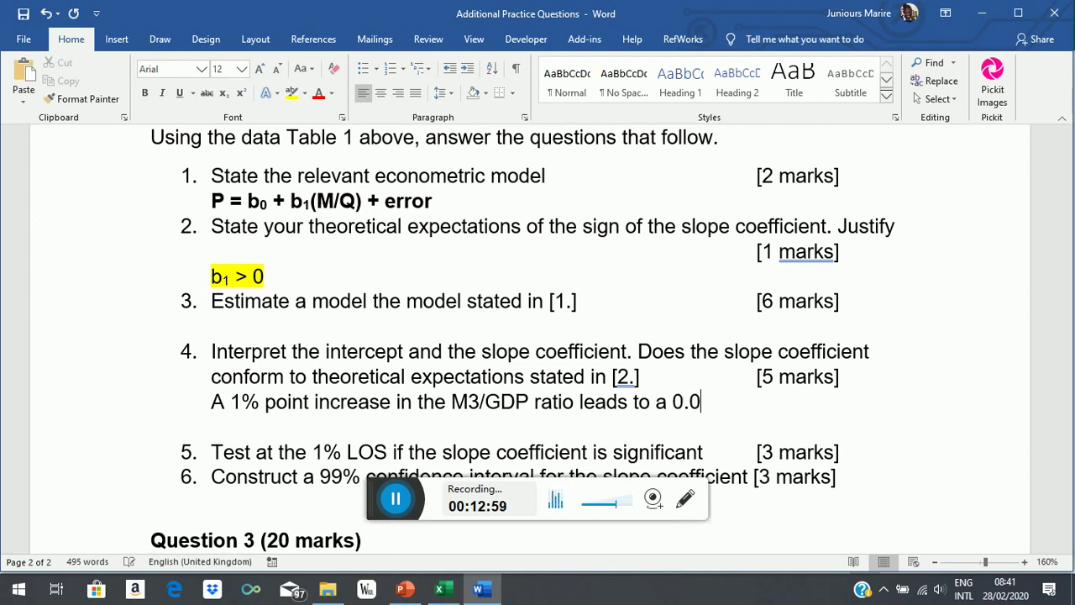
pyautogui.write('41')
pyautogui.write('1')
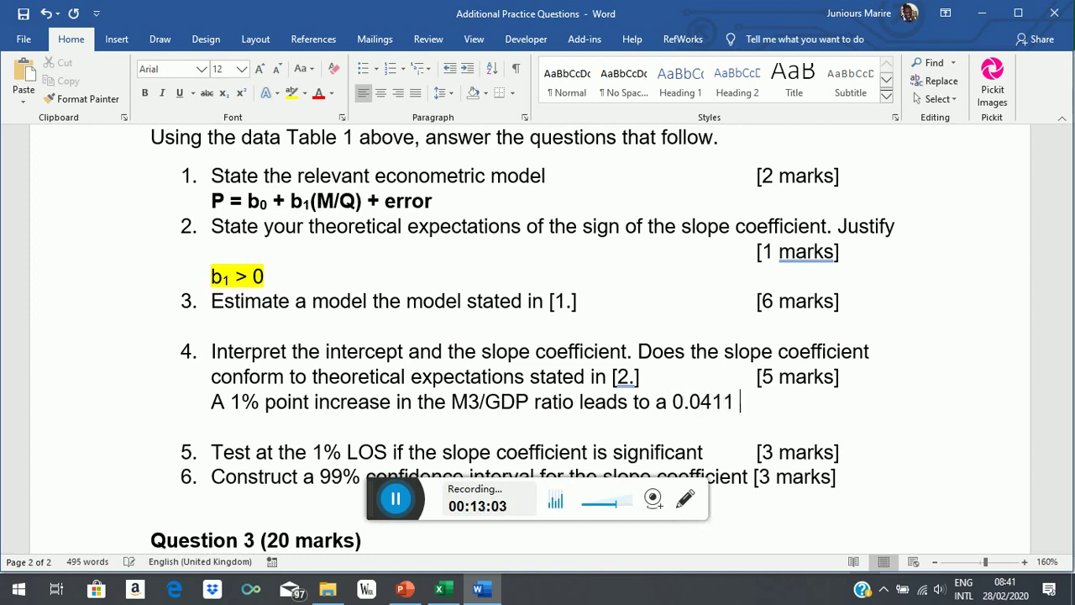
# - Complete the slope interpretation sentence with "units increase in the price level, on average."
pyautogui.write(' units increa')
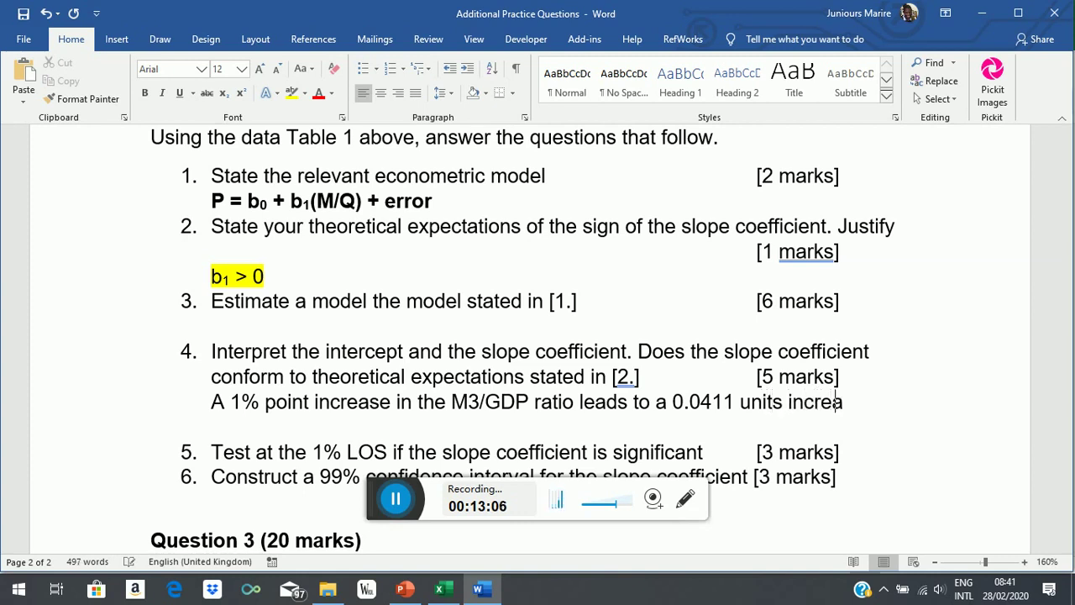
pyautogui.write('se in the ')
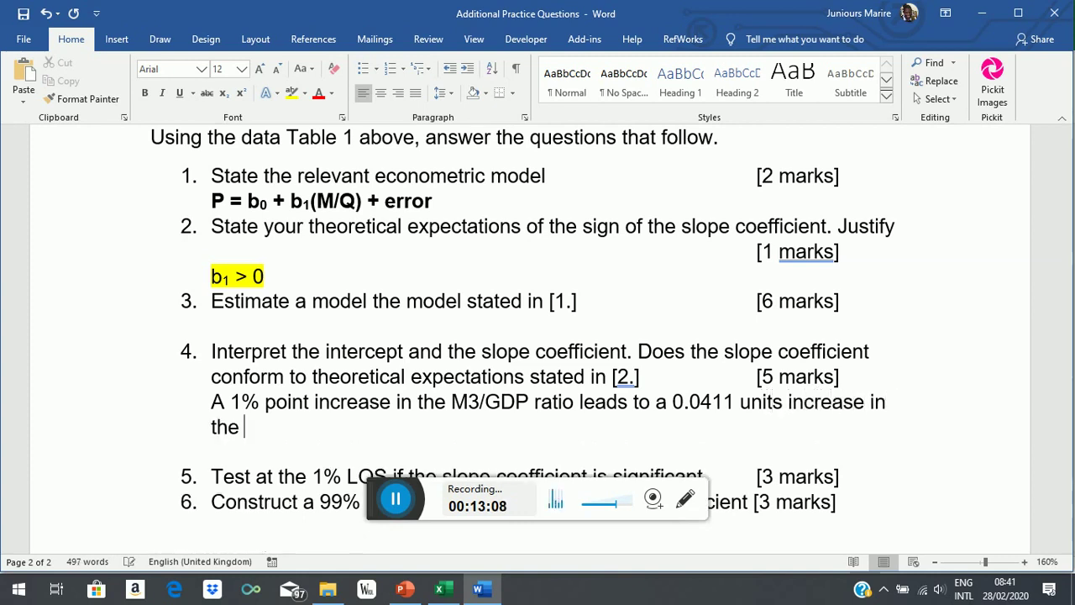
pyautogui.write('price levekl')
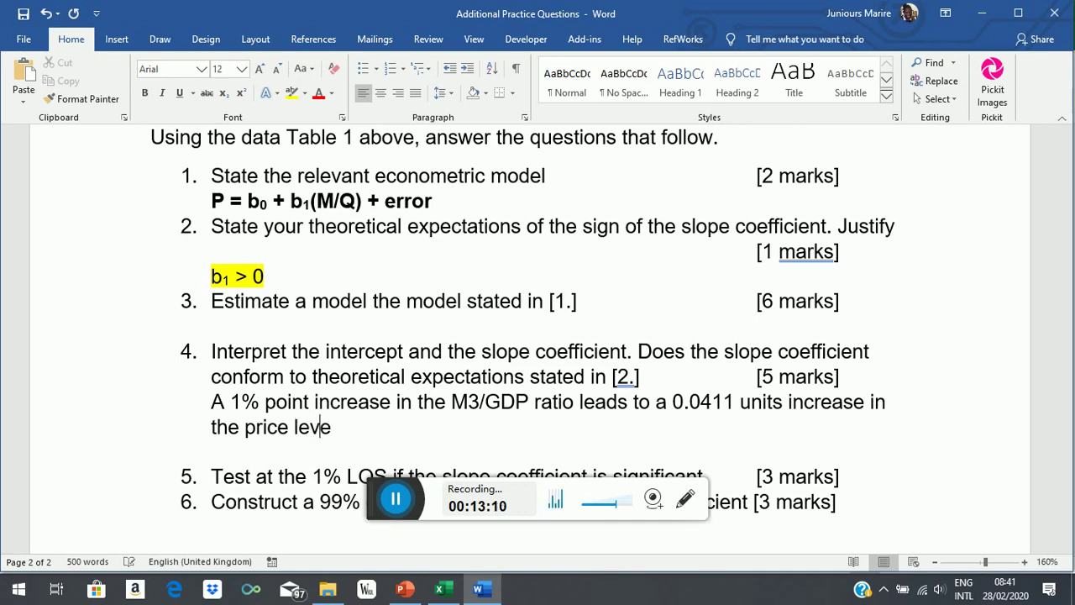
pyautogui.press('BackSpace')
pyautogui.press('BackSpace')
pyautogui.write('l, on average.')
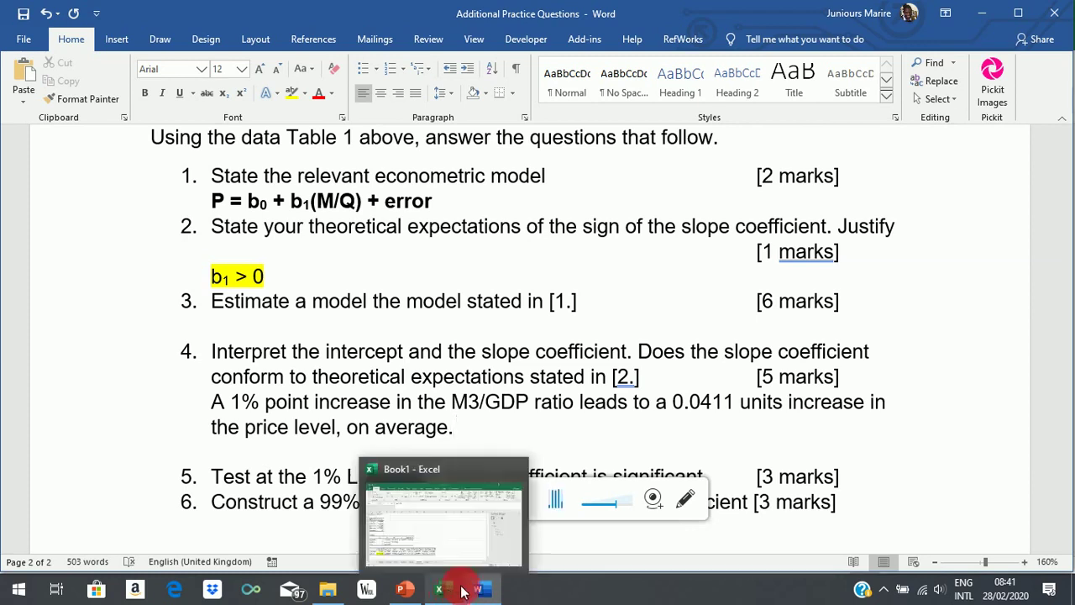
# - Underline "1% point" in the item 4 answer and place the cursor at the end of the answer
pyautogui.moveTo(230, 401); pyautogui.dragTo(311, 402)
pyautogui.click(181, 96)
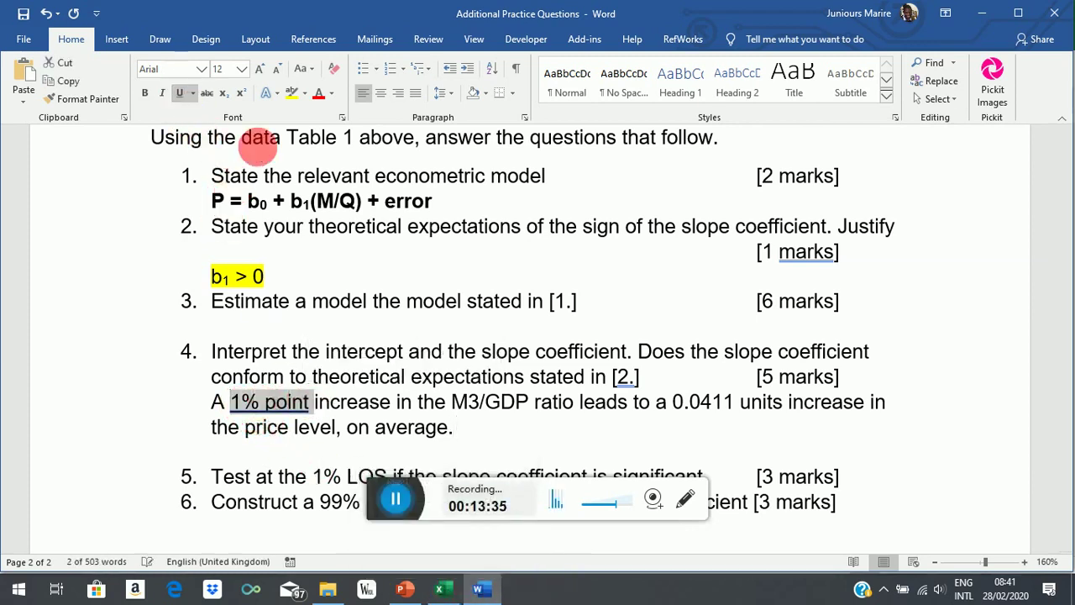
pyautogui.click(512, 429)
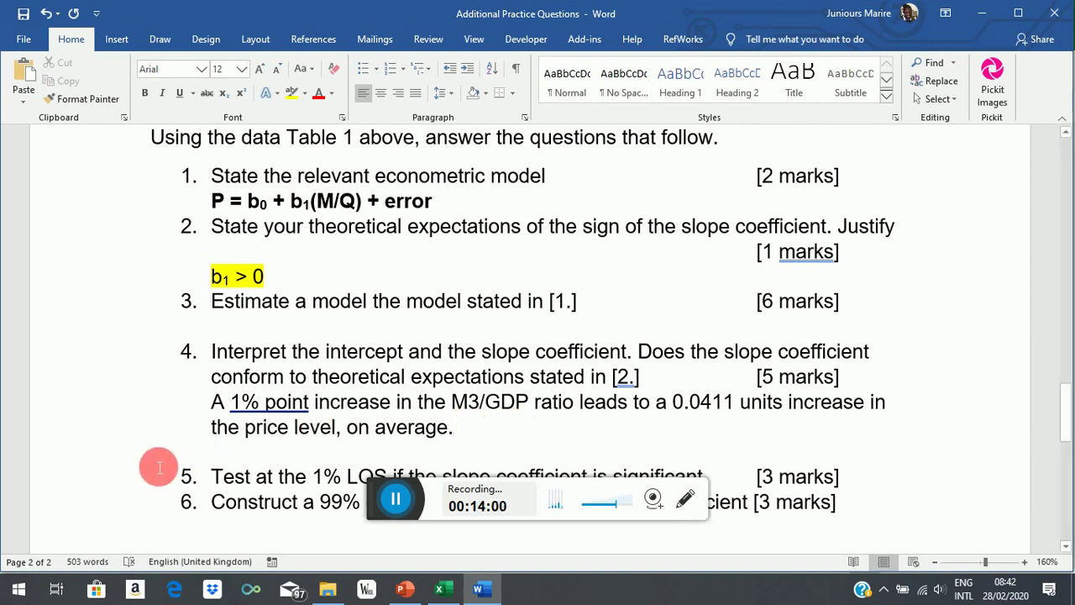
pyautogui.scroll(-2, 806, 370)
pyautogui.scroll(-1, 815, 371)
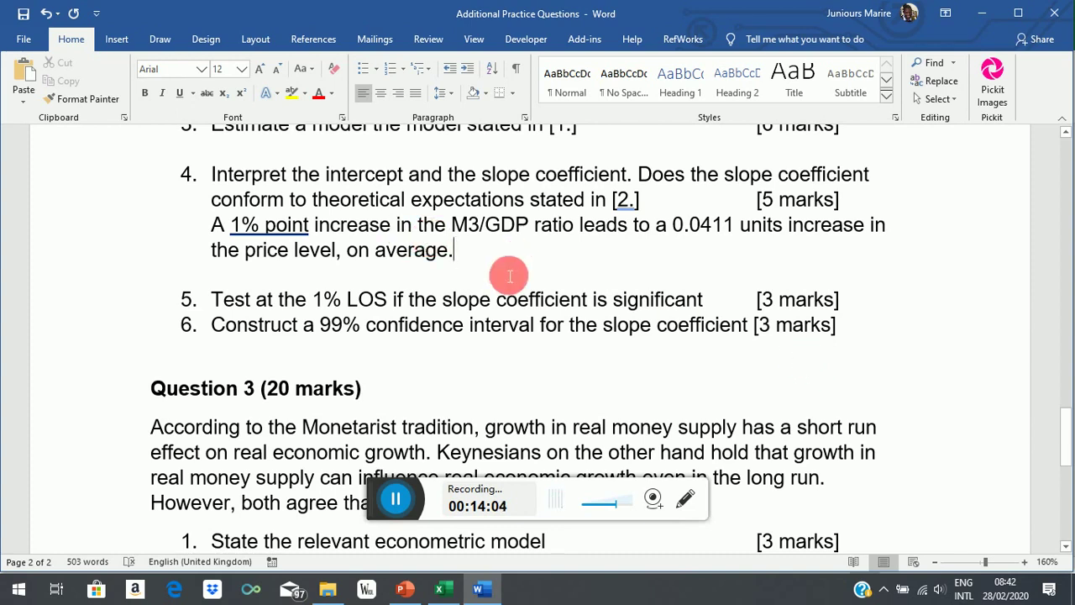
# - Check the intercept coefficient in cell B17 of the Excel regression output and return to the Word document
pyautogui.click(436, 592)
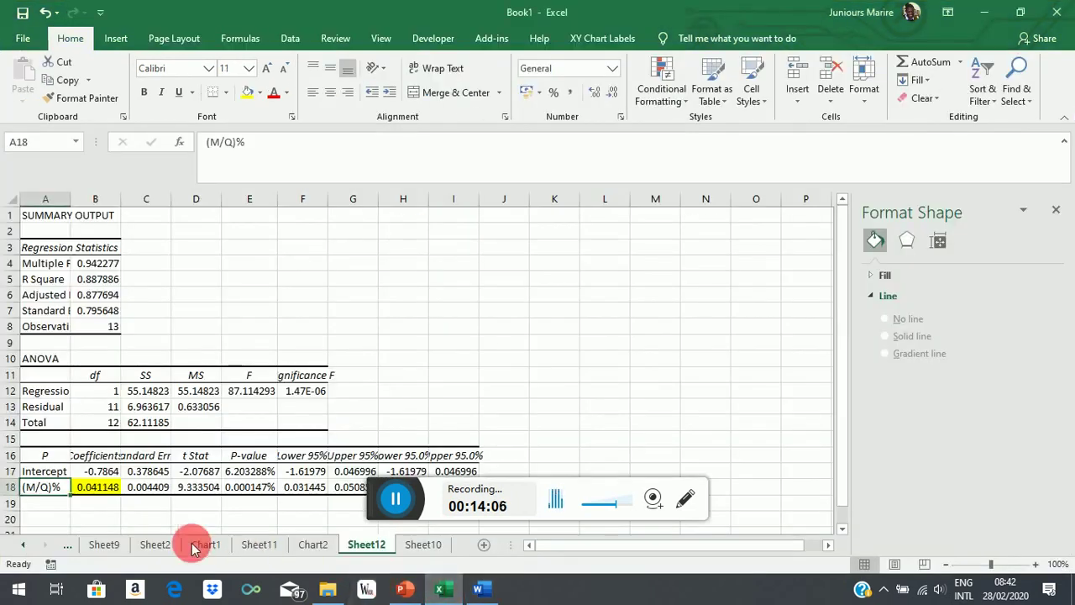
pyautogui.click(94, 471)
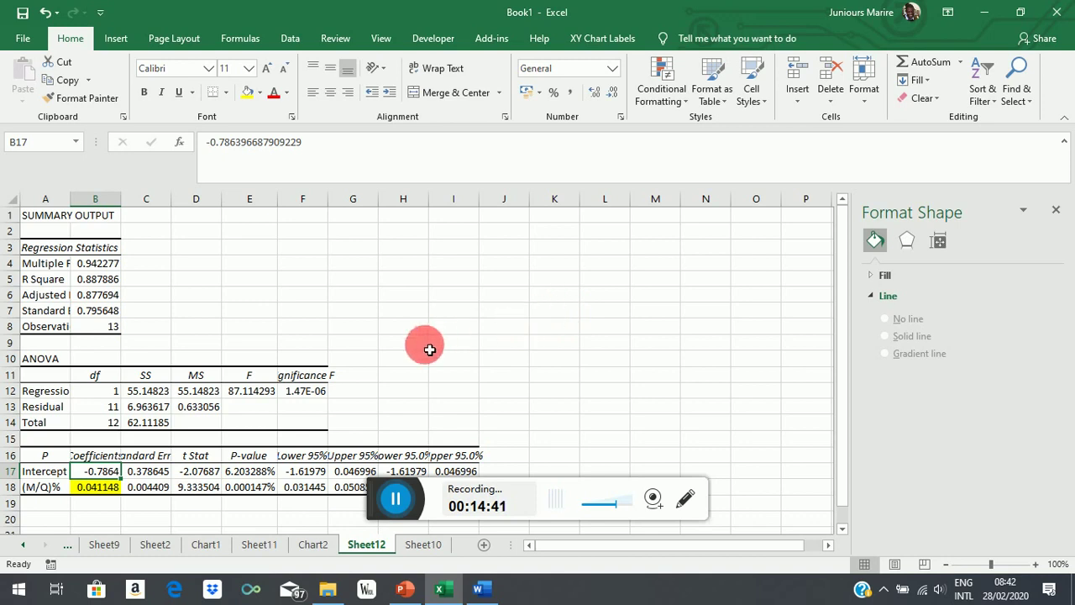
pyautogui.click(479, 588)
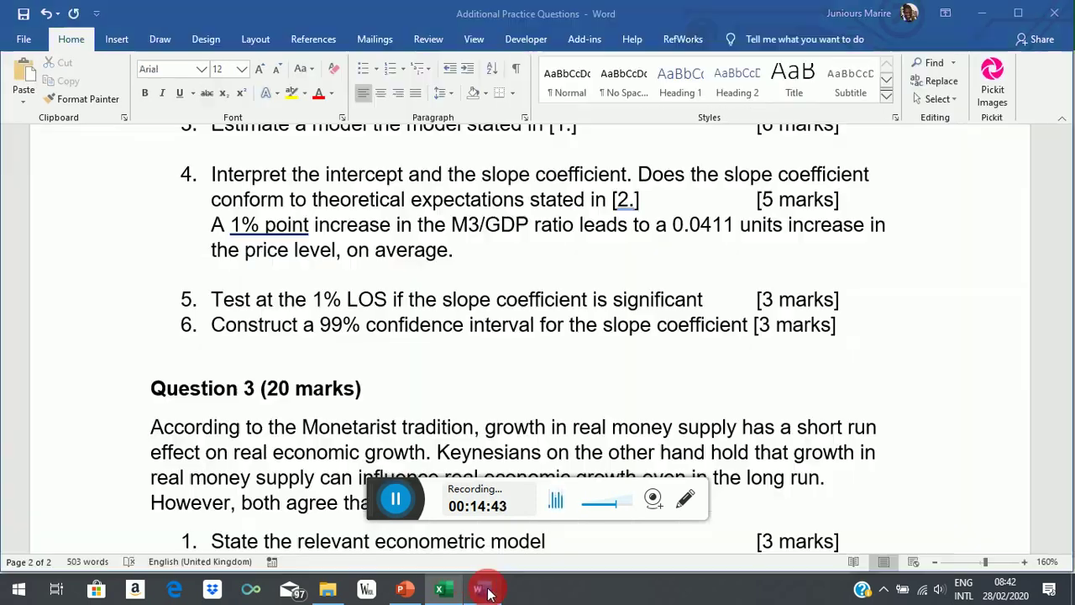
# - Insert an unnumbered line below the item 5 question and format it as a bullet
pyautogui.click(849, 300)
pyautogui.press('Return')
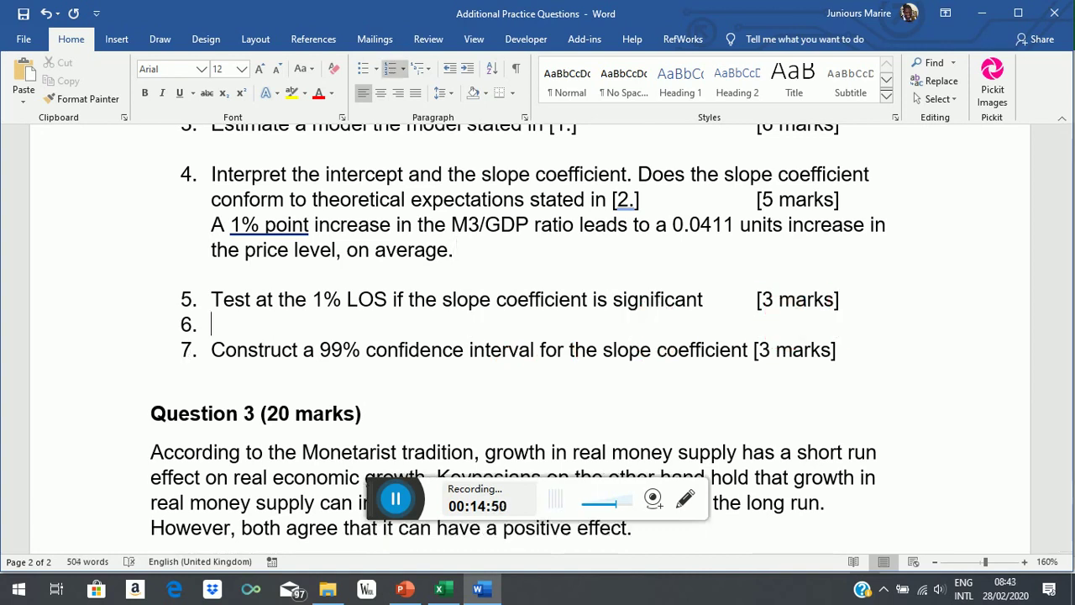
pyautogui.press('BackSpace')
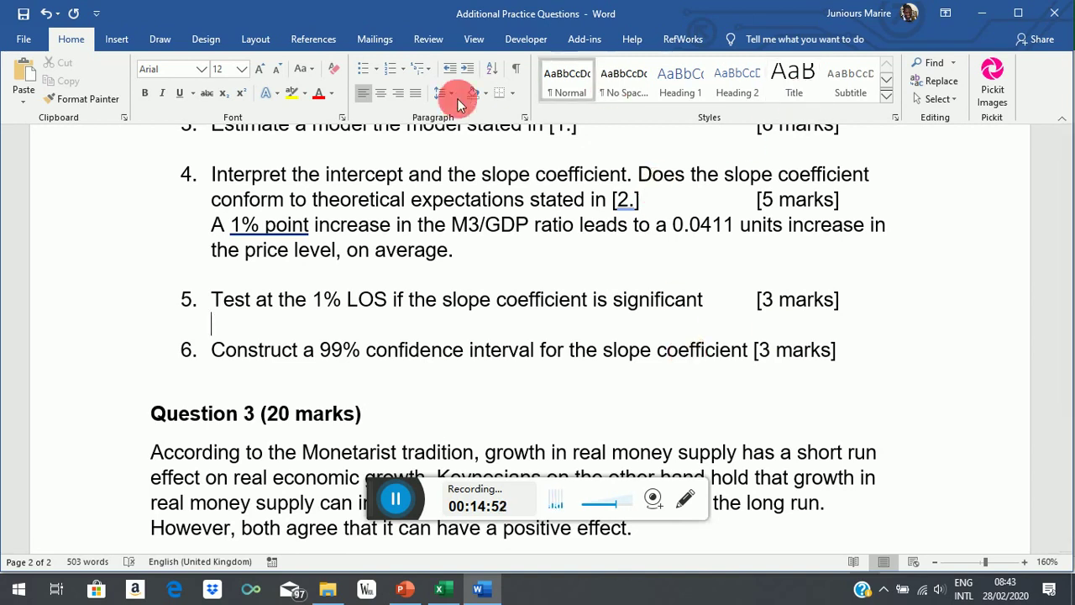
pyautogui.click(362, 71)
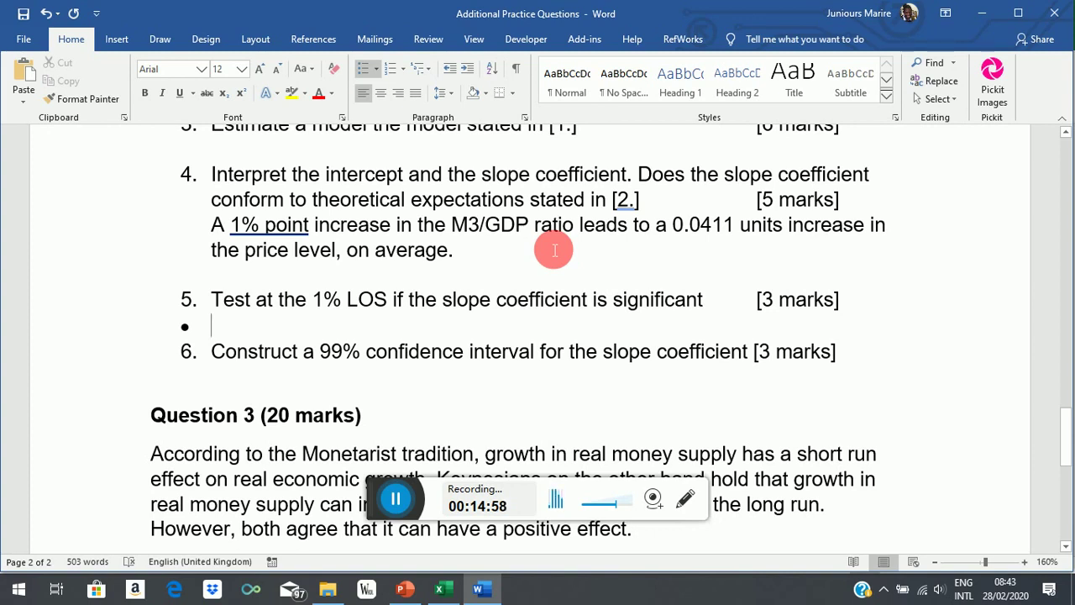
# - Write the null hypothesis "H0: b1 = 0" in the item 5 bullet, with the 0 of H0 and the 1 of b1 as subscripts
pyautogui.write('H')
pyautogui.hotkey('ctrl', '=')
pyautogui.write('0')
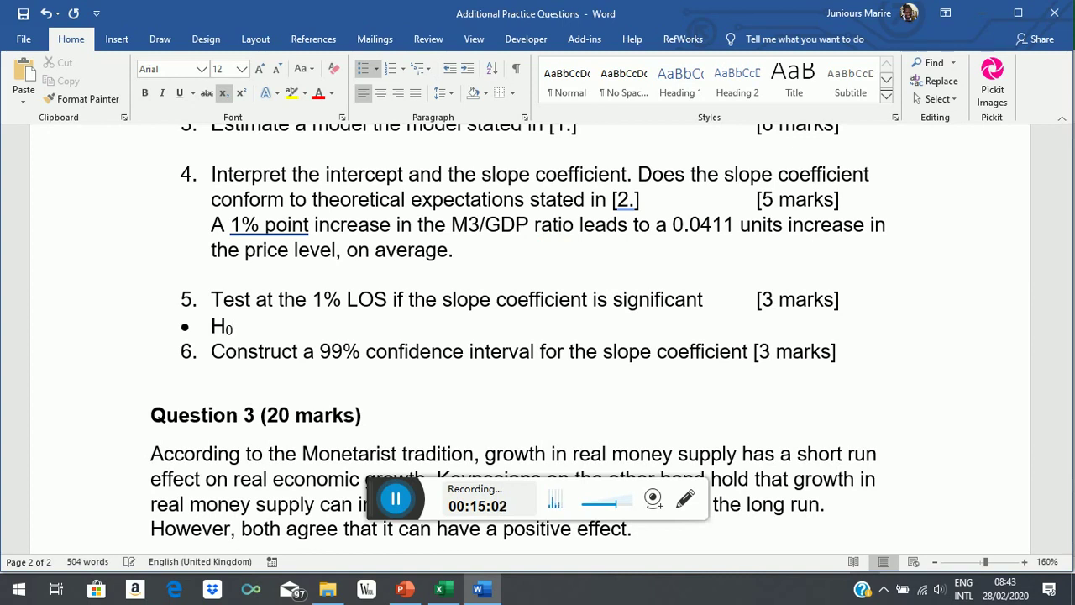
pyautogui.hotkey('ctrl', '=')
pyautogui.write(': b')
pyautogui.hotkey('ctrl', '=')
pyautogui.write('1')
pyautogui.hotkey('ctrl', '=')
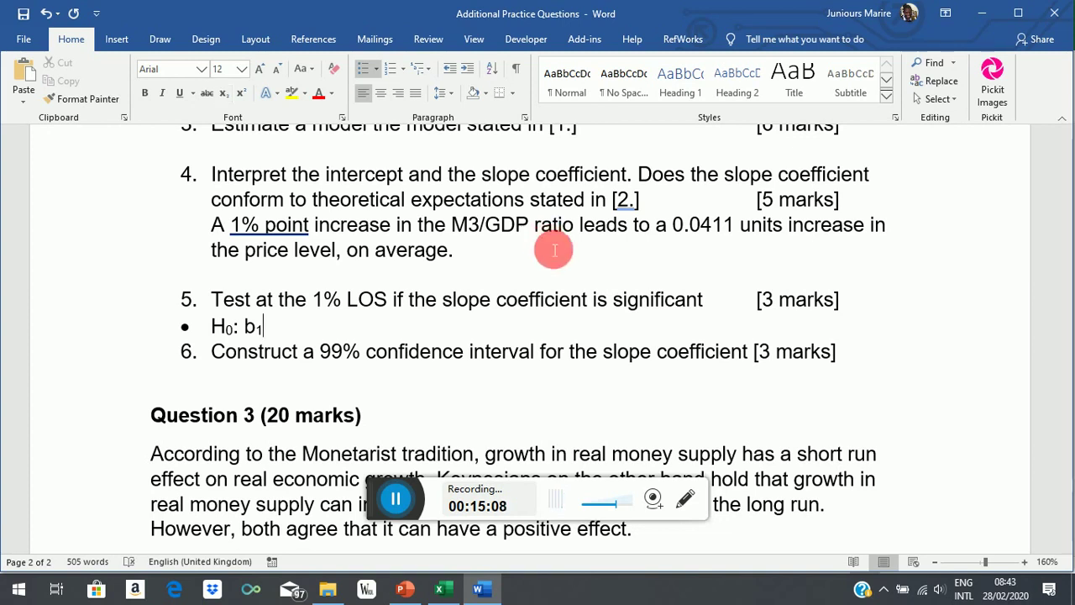
pyautogui.write('= 0')
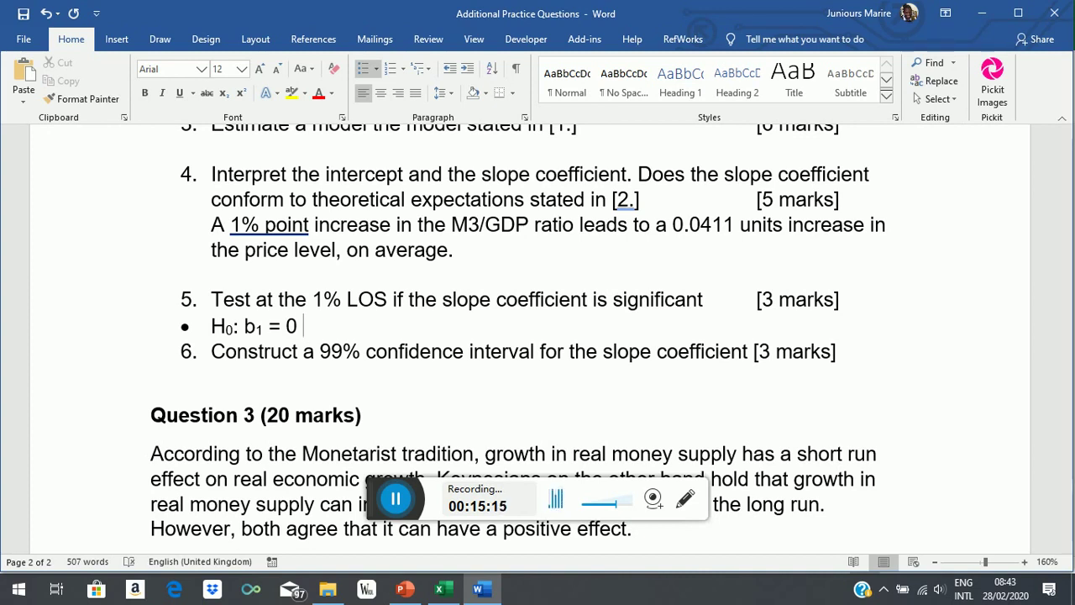
# - Add the alternative hypothesis "; H1: b1 > 0;" after the null hypothesis, with both 1s as subscripts
pyautogui.write(' ; b')
pyautogui.hotkey('ctrl', '=')
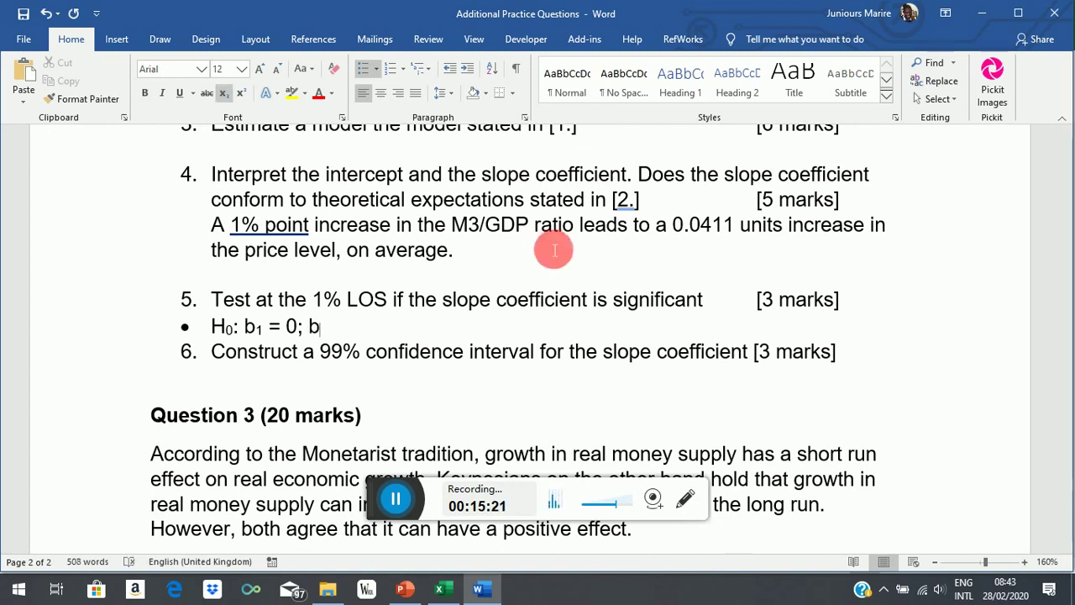
pyautogui.press('BackSpace')
pyautogui.write('H')
pyautogui.hotkey('ctrl', '=')
pyautogui.write('1')
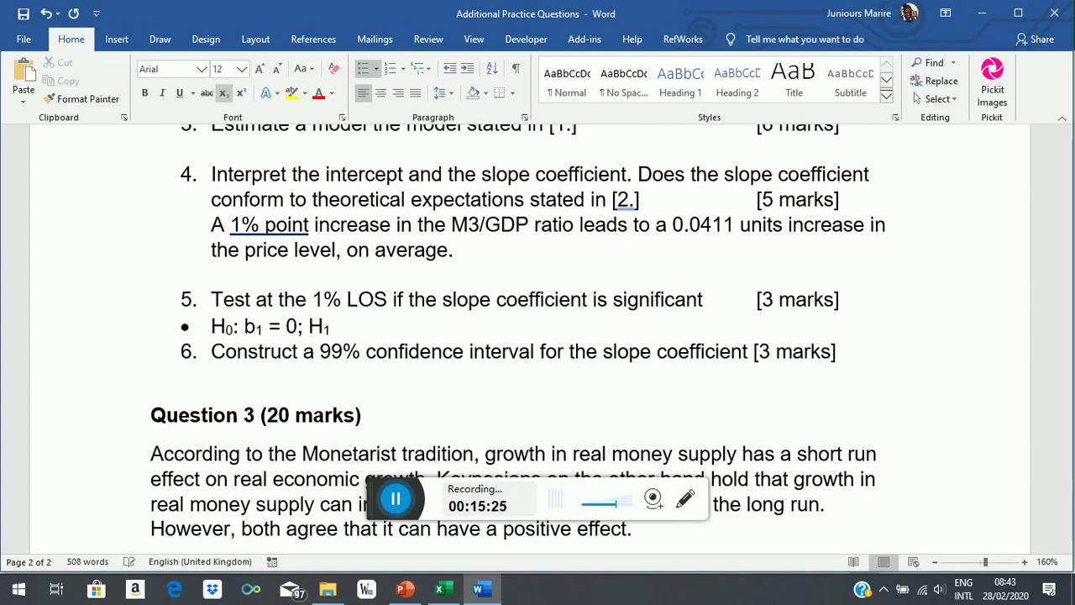
pyautogui.hotkey('ctrl', '=')
pyautogui.write(': ')
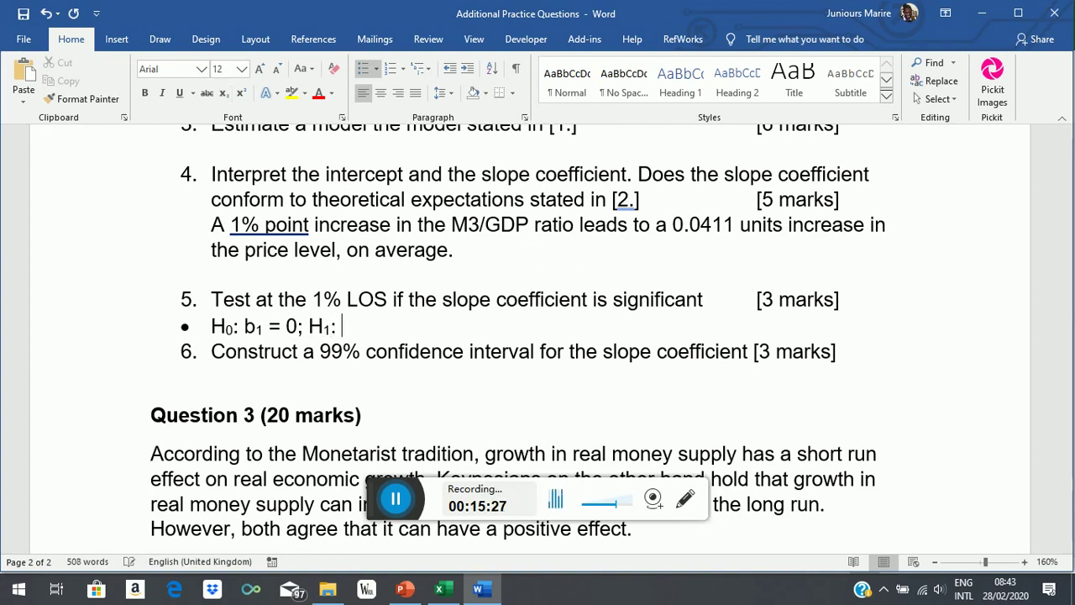
pyautogui.write('b')
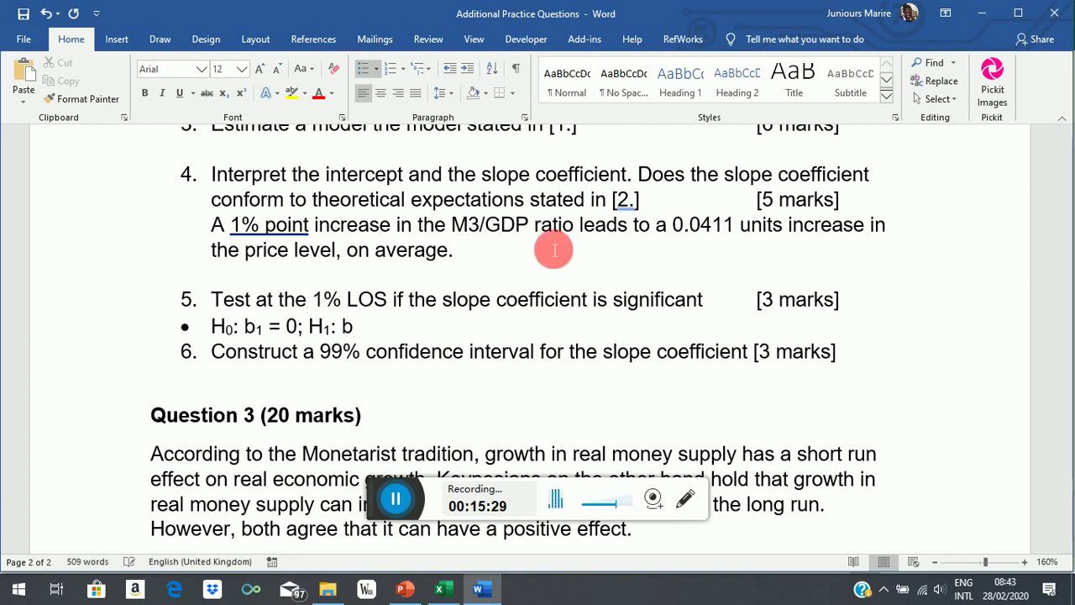
pyautogui.hotkey('ctrl', '=')
pyautogui.write('1')
pyautogui.hotkey('ctrl', '=')
pyautogui.write('> 0')
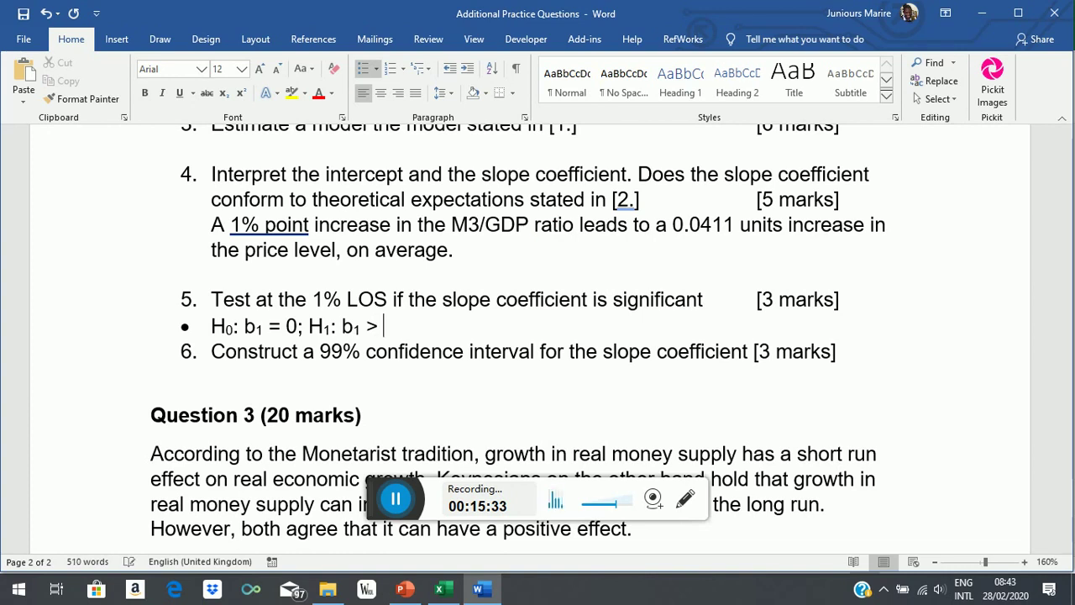
pyautogui.write(';')
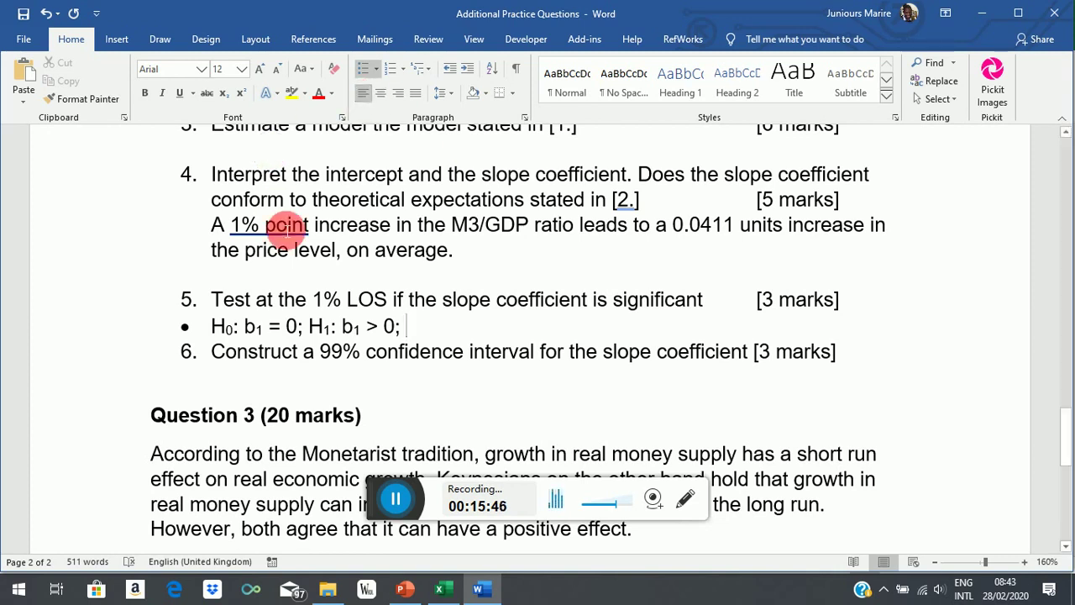
# - Add the decision criterion "DC: if t-obs > t-crit reject H0." with the 0 of H0 as a subscript, and split it onto its own bullet
pyautogui.write('DC')
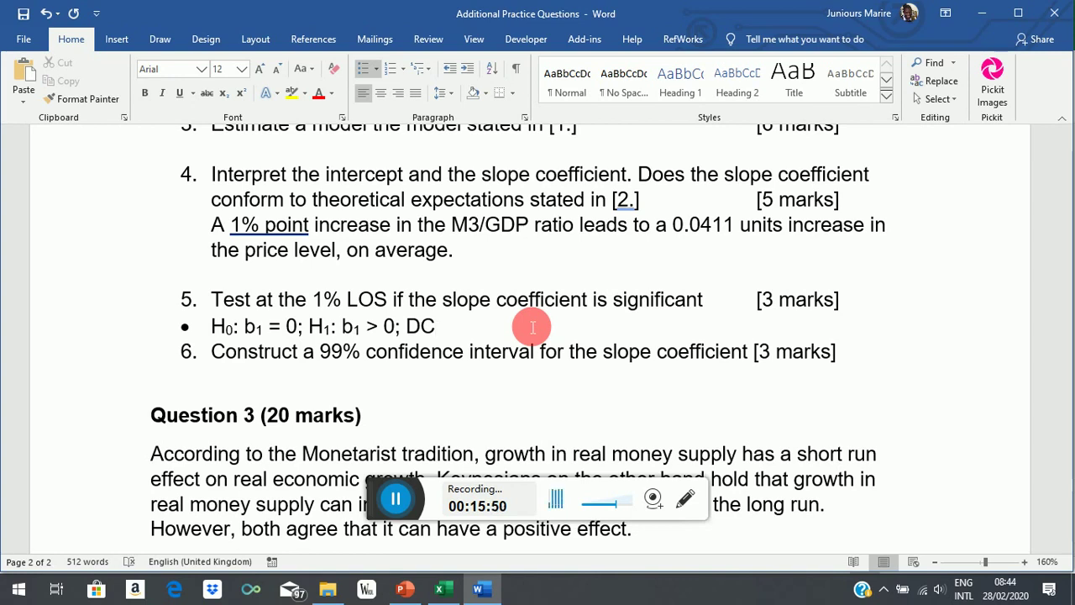
pyautogui.write(':')
pyautogui.write(' if ')
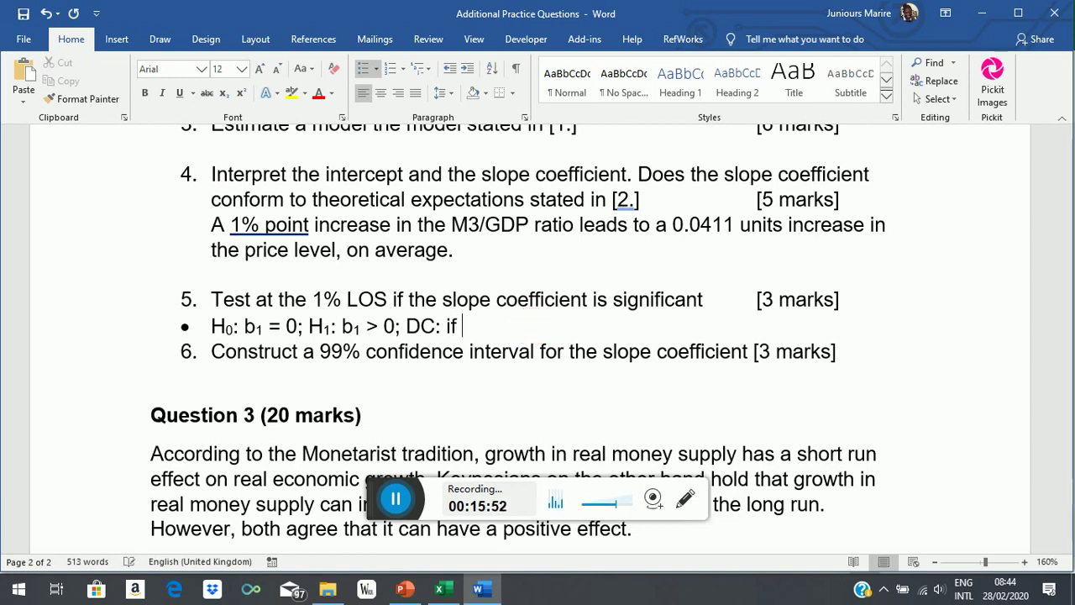
pyautogui.write('t-ob')
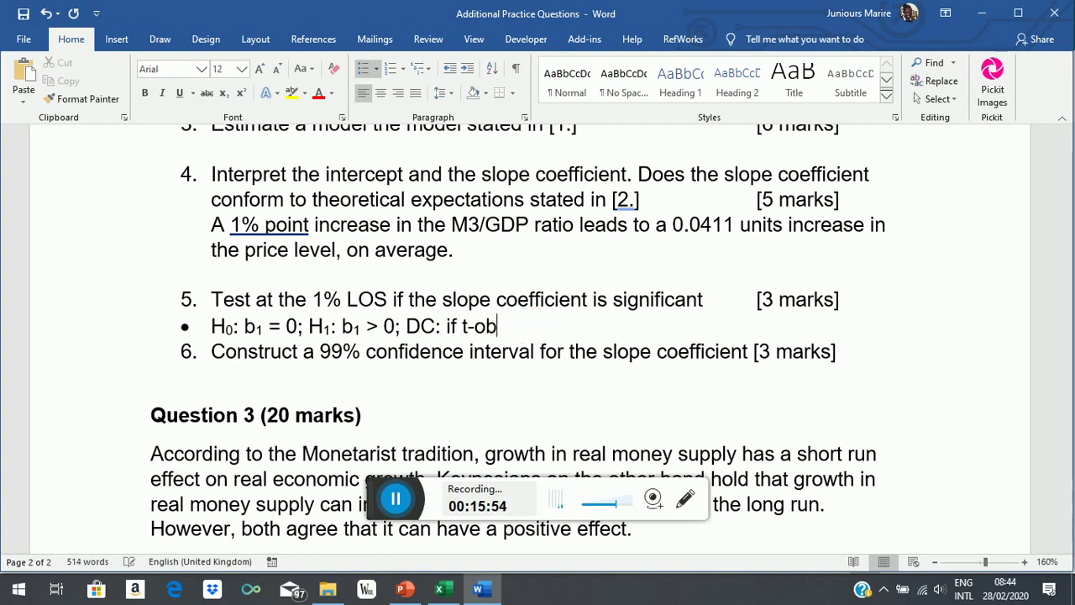
pyautogui.write('s > t')
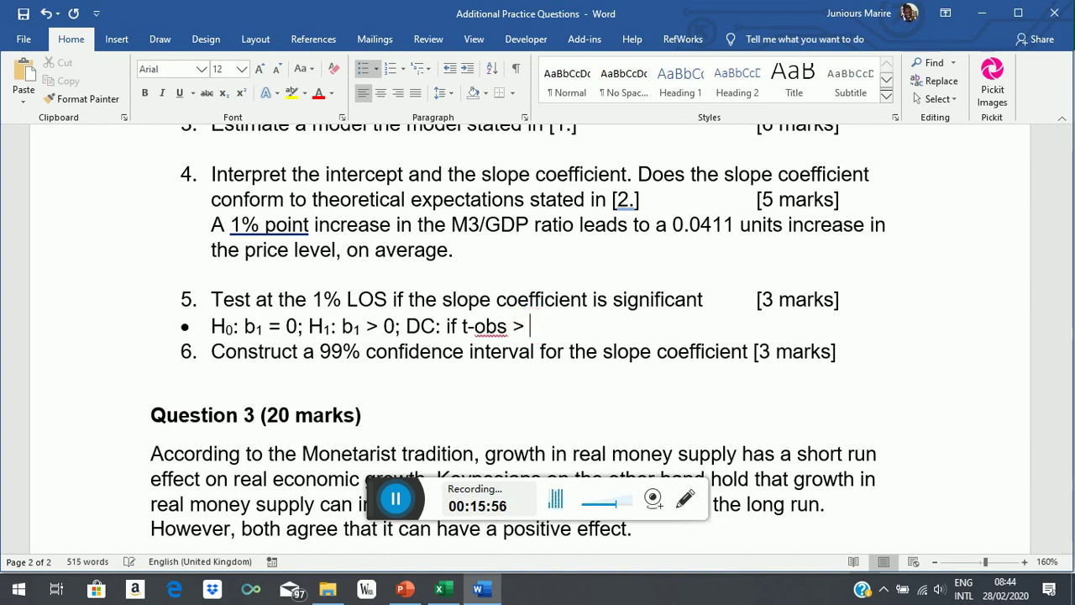
pyautogui.write('-crit reject H')
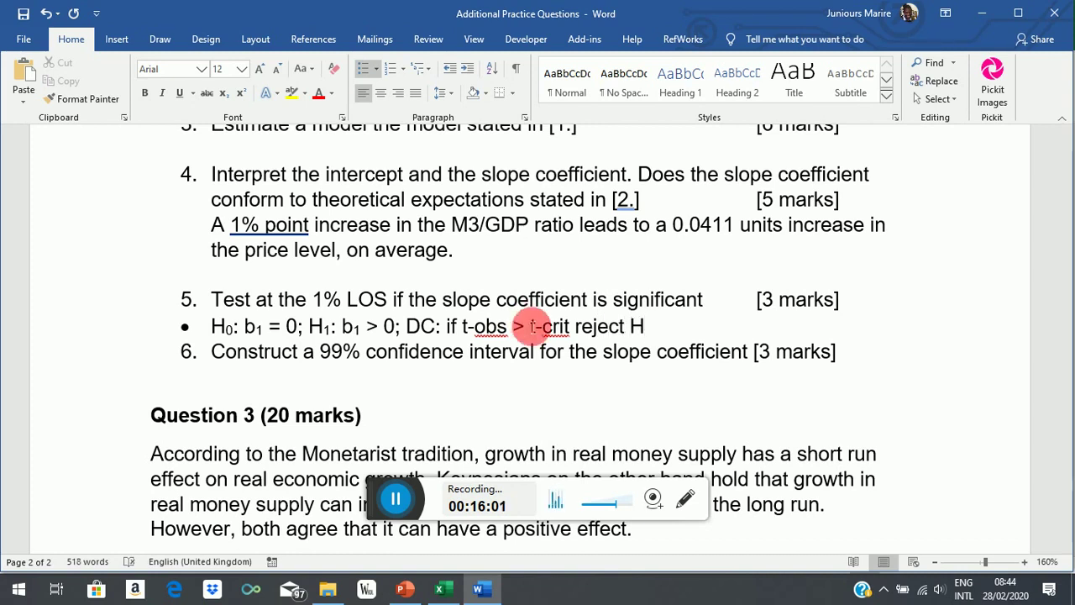
pyautogui.hotkey('ctrl', '=')
pyautogui.write('0.')
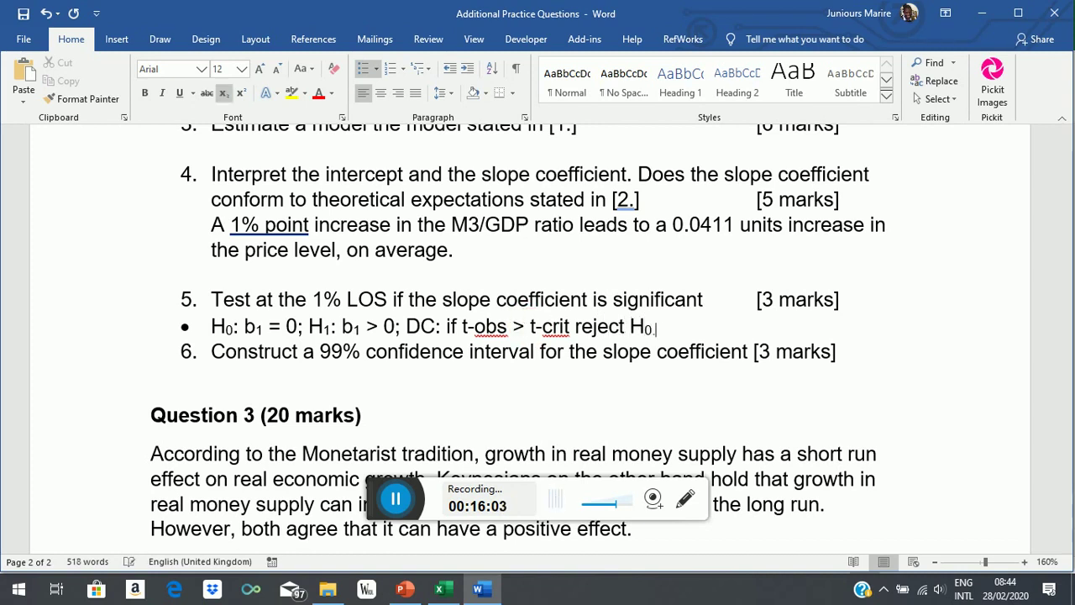
pyautogui.press('BackSpace')
pyautogui.hotkey('ctrl', '=')
pyautogui.write('.')
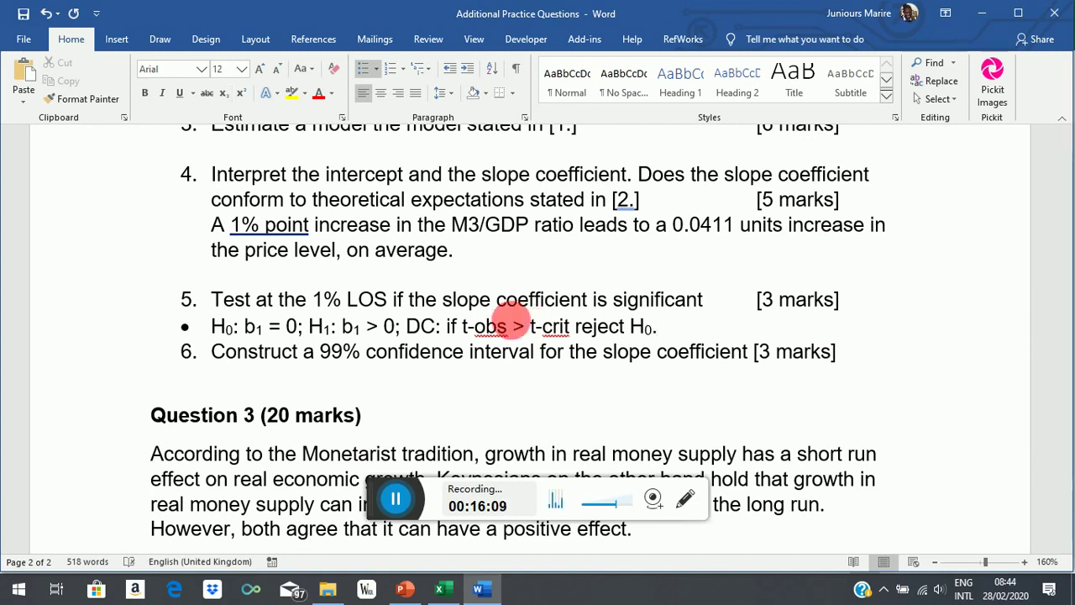
pyautogui.click(412, 332)
pyautogui.press('Return')
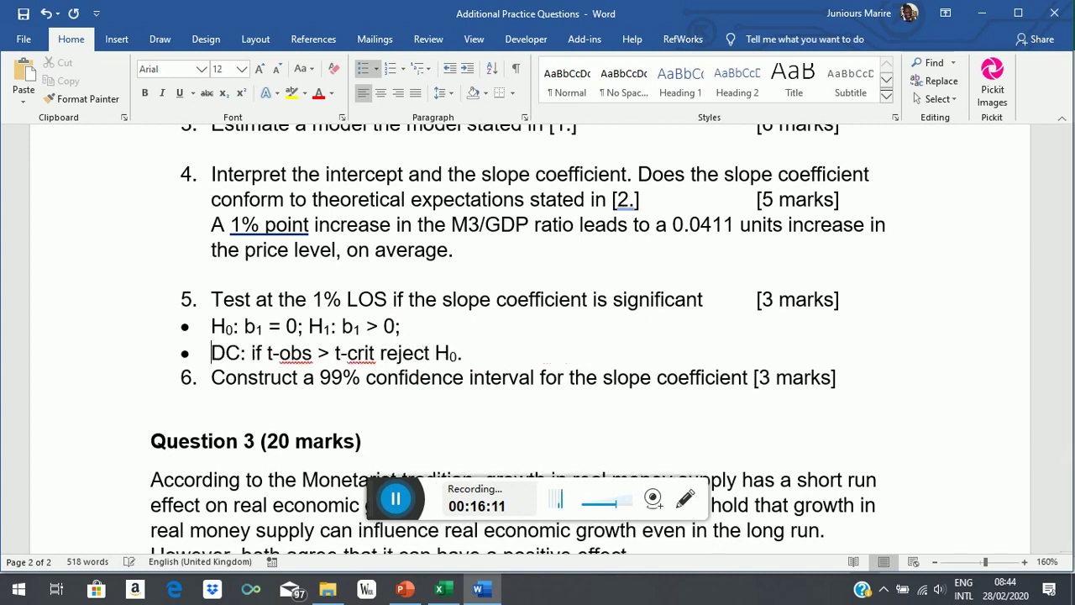